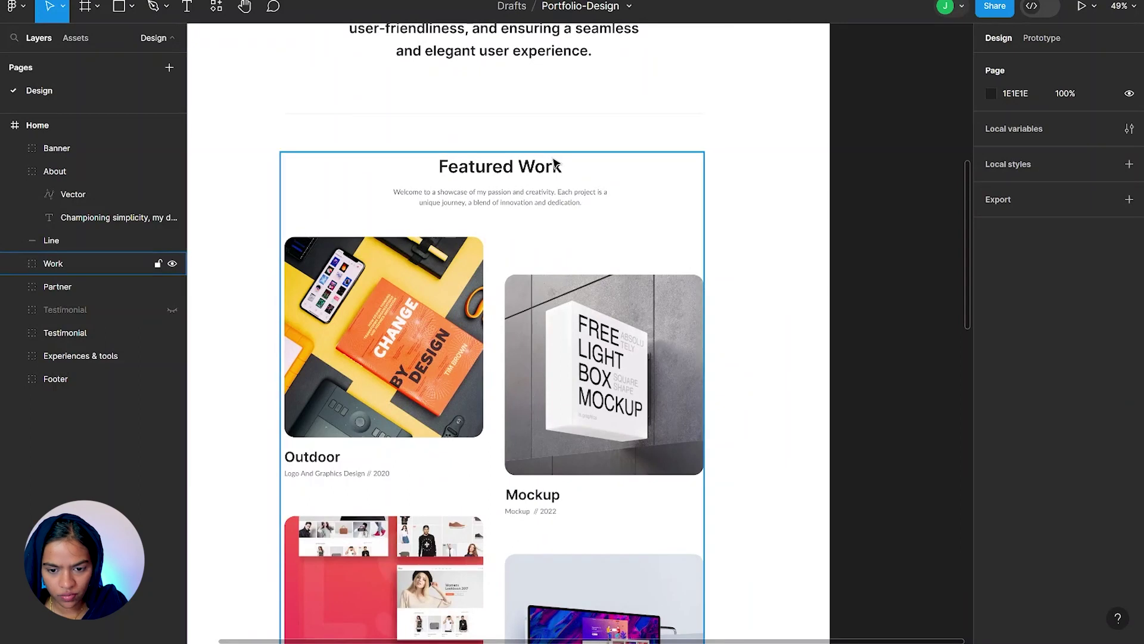
- Examine the Featured Work section in the Figma design, including its heading group, project cards, button and divider line
click(554, 163)
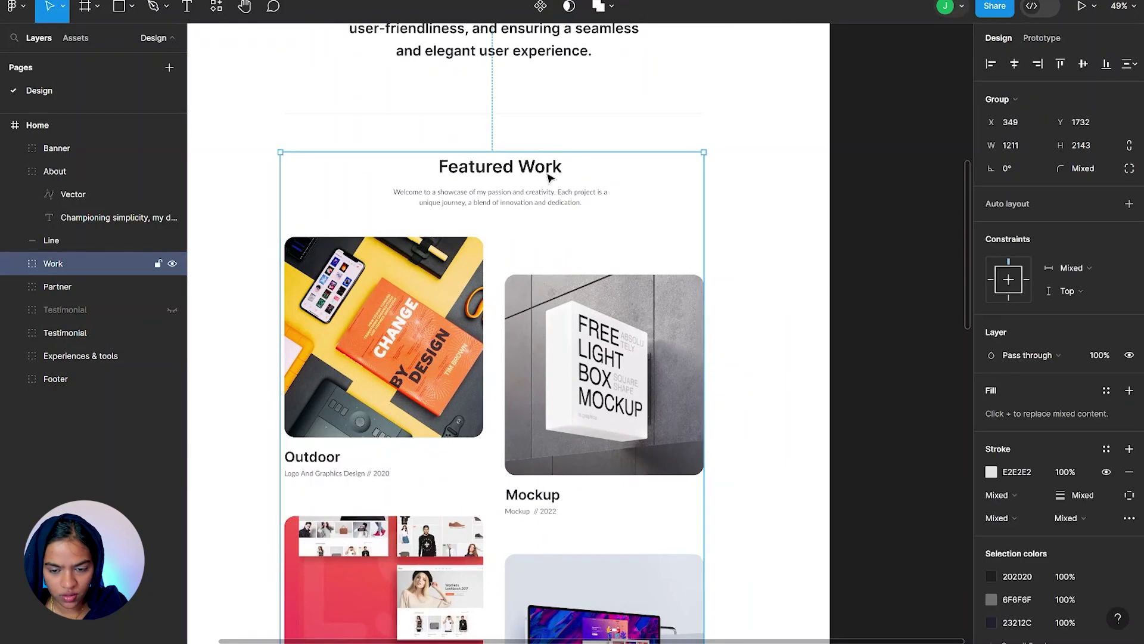
scroll(415, 141, down, 1)
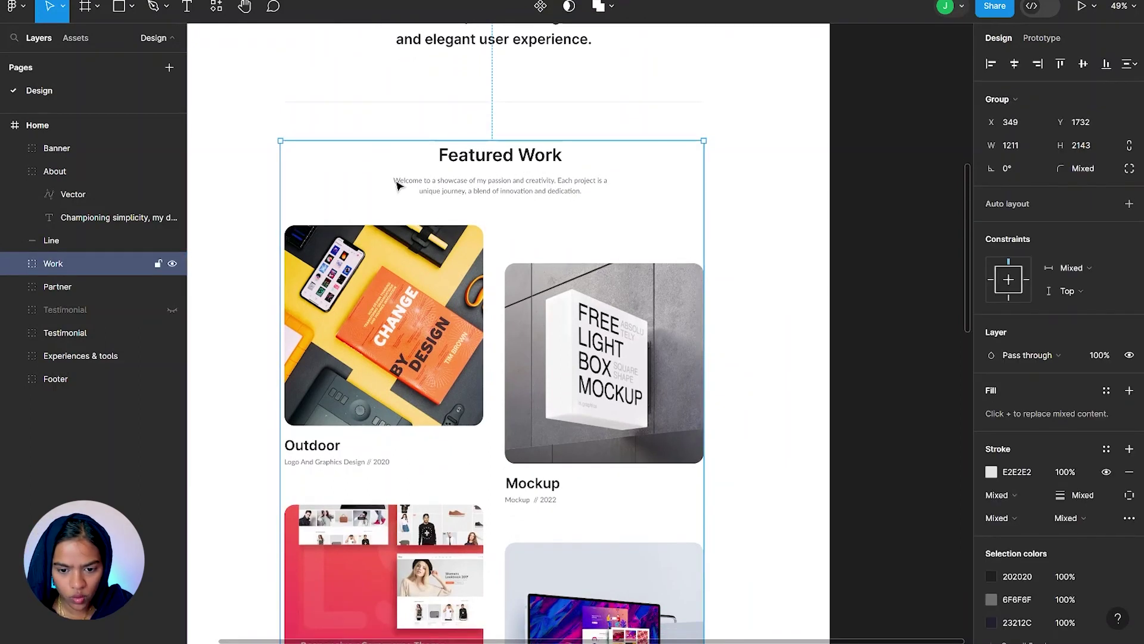
double_click(602, 182)
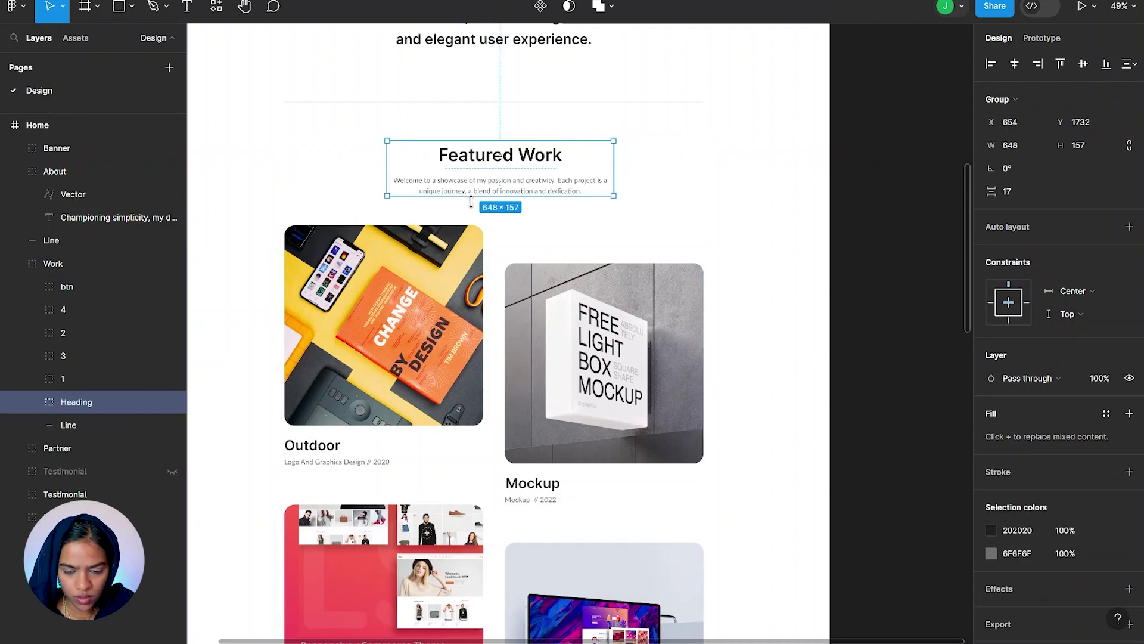
scroll(471, 203, down, 2)
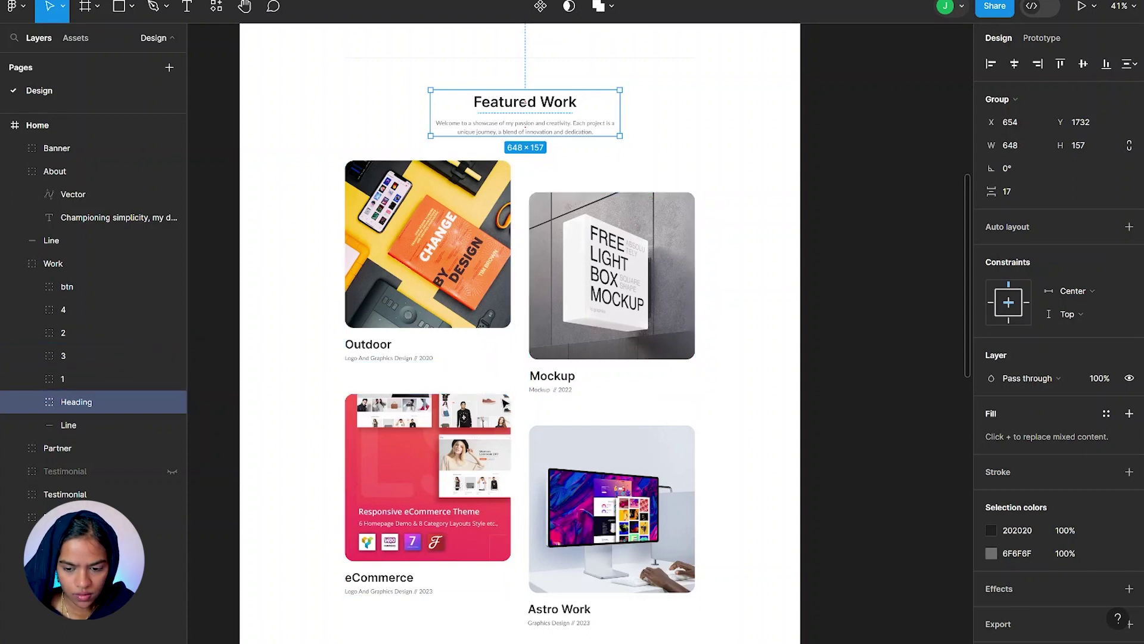
scroll(417, 326, down, 1)
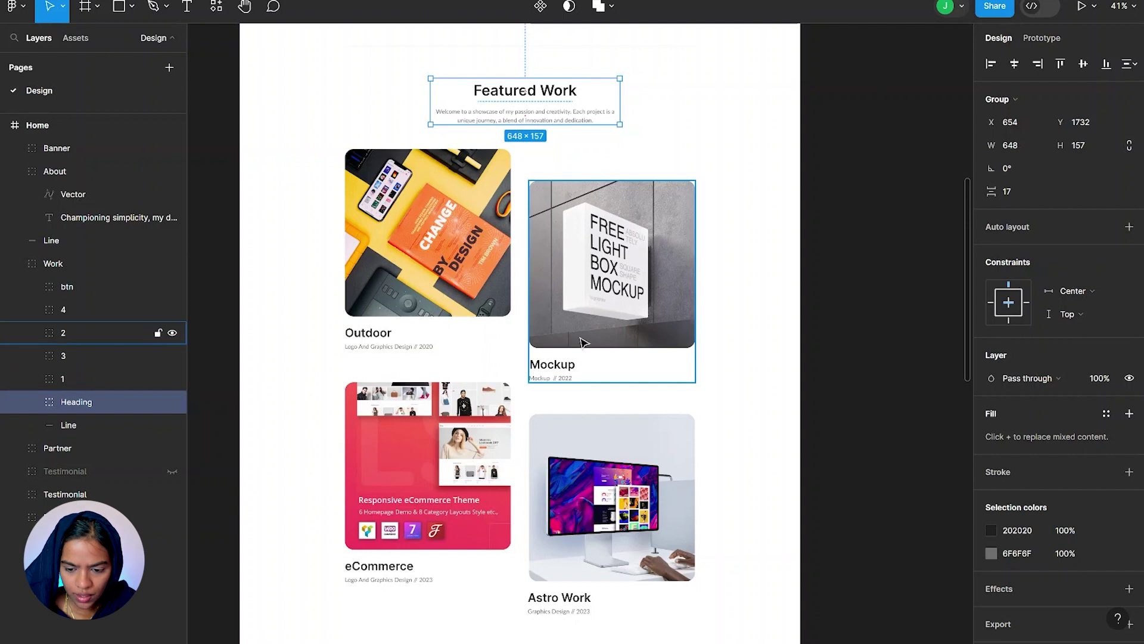
scroll(516, 461, down, 5)
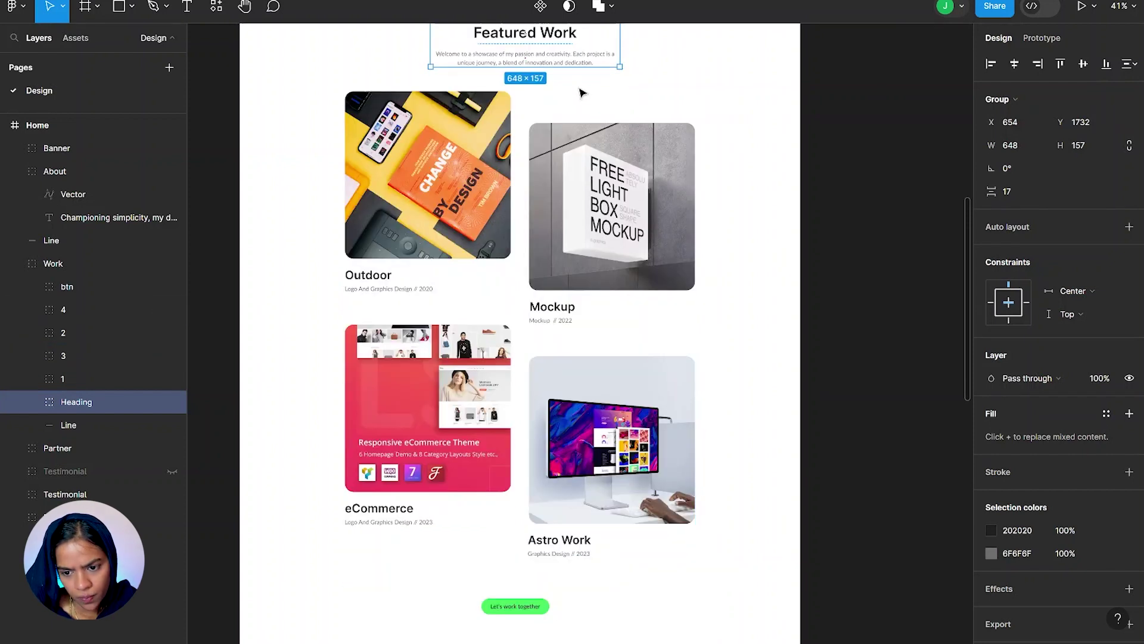
scroll(518, 417, down, 10)
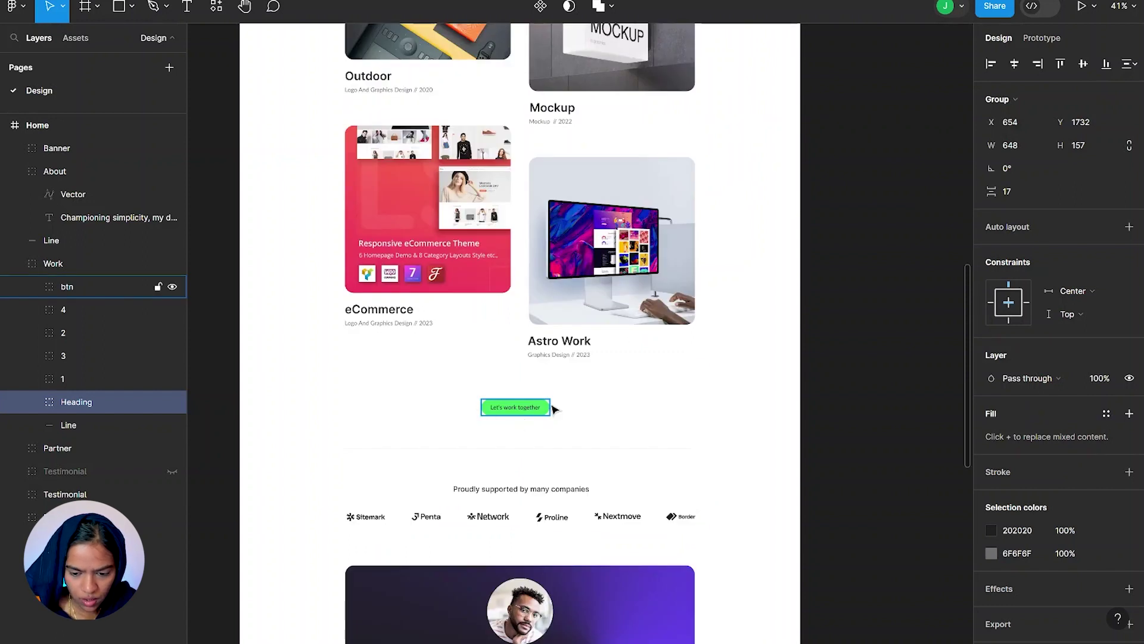
click(385, 451)
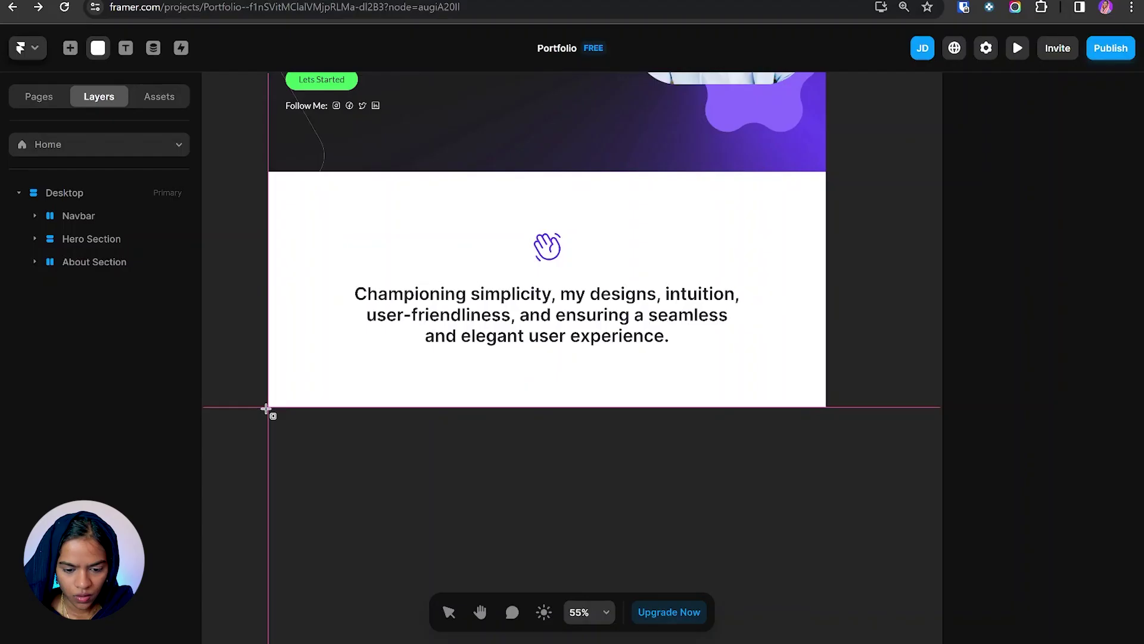
- Switch to Framer, draw a Feature Section frame about 1280 by 778 below the About Section, and add a container inside with Fill width
drag(269, 409, 826, 639)
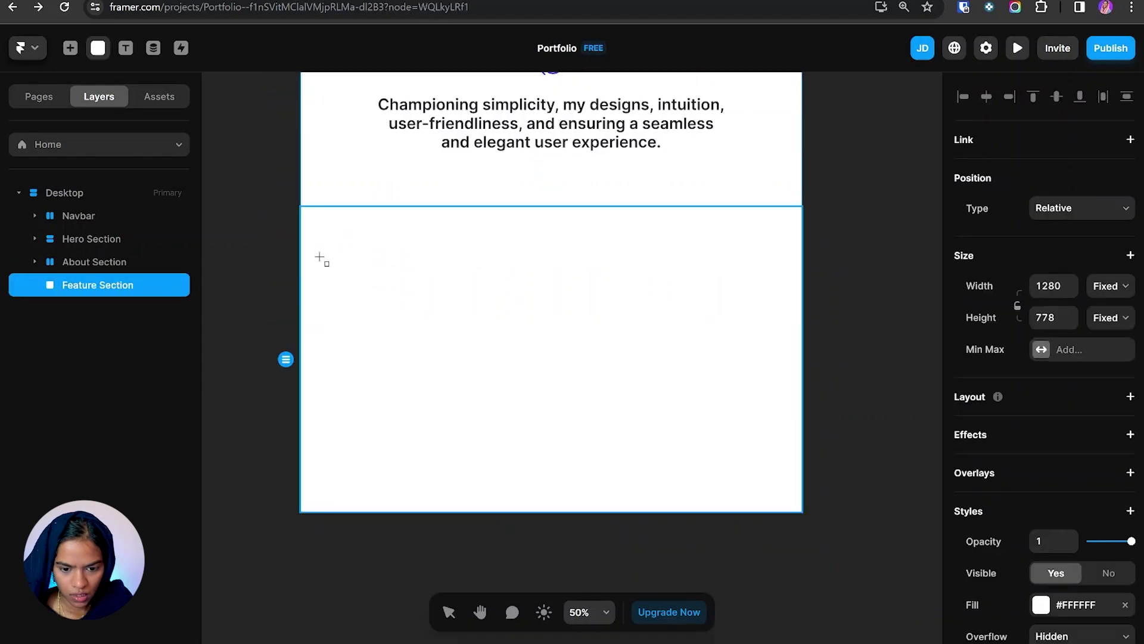
drag(322, 226, 777, 492)
click(1109, 289)
click(1113, 326)
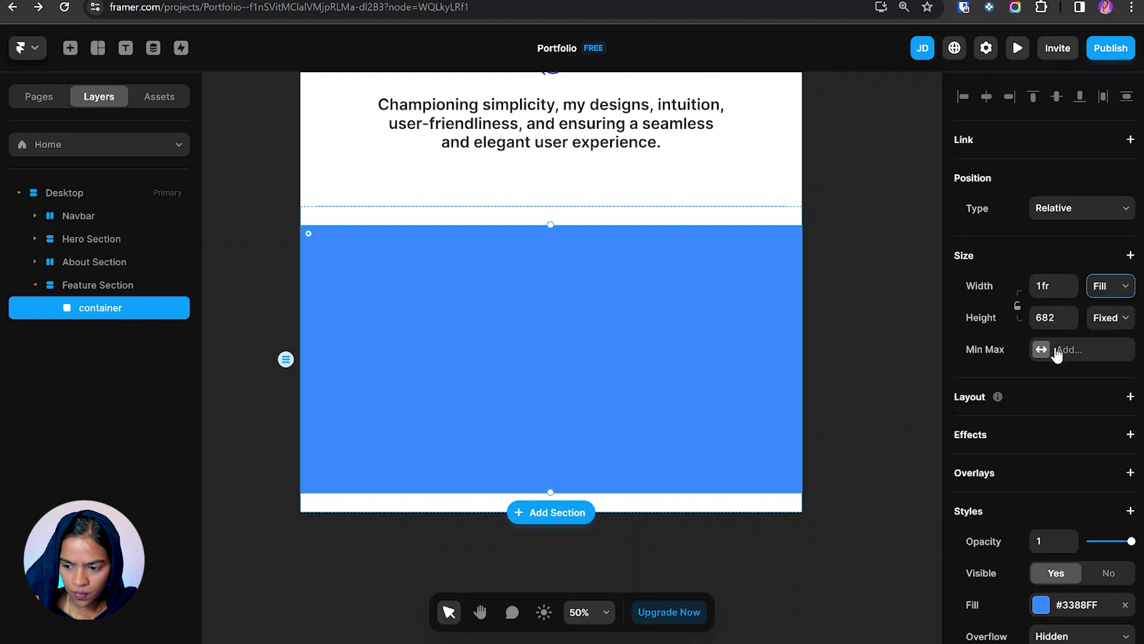
- Add a maximum width of 1200 to the container
click(1064, 352)
click(1087, 360)
click(1052, 349)
text(1200)
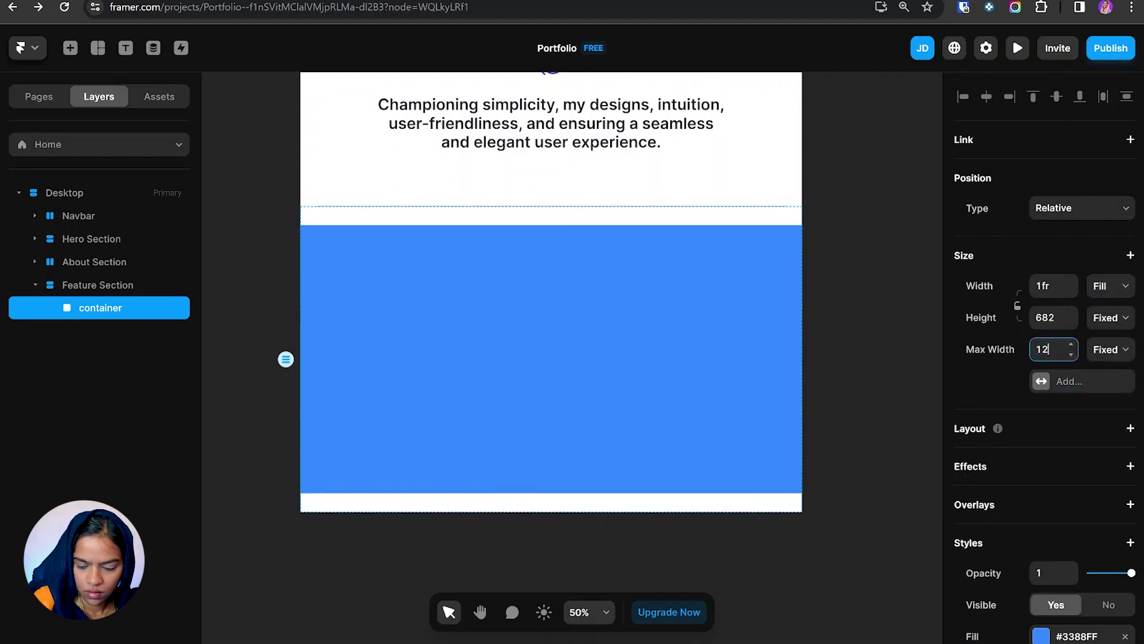
key(Return)
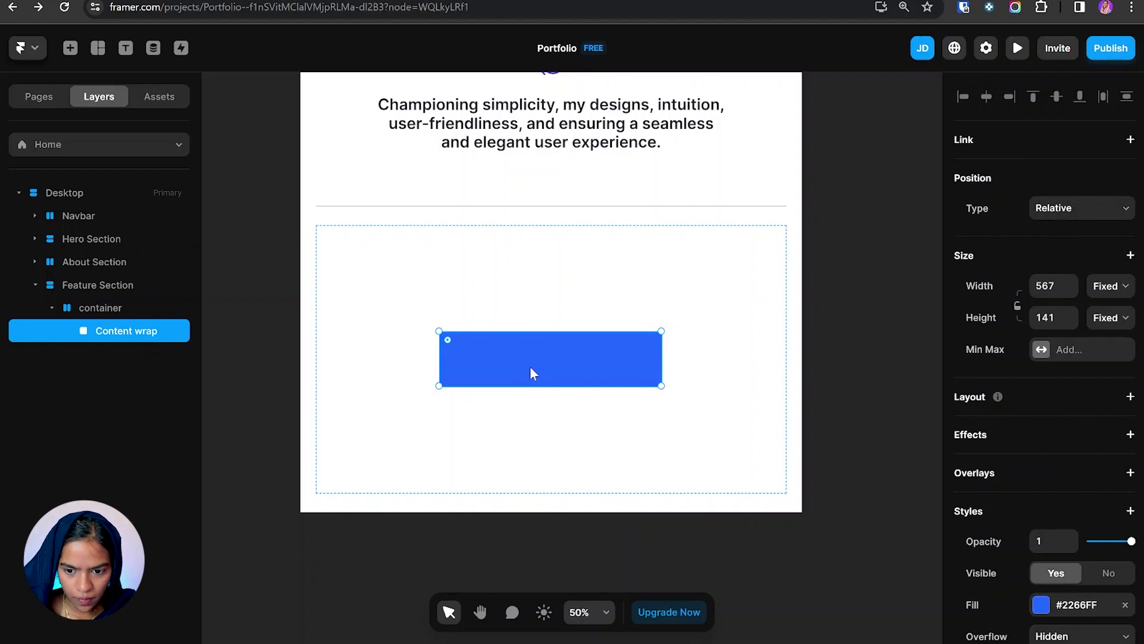
- Copy the "Featured Work" heading and its paragraph text from the Figma design into the content wrap's title and paragraph
scroll(530, 373, up, 3)
key(alt+Tab)
key(alt+Tab)
text(Featured Work)
key(alt+Tab)
key(alt+Tab)
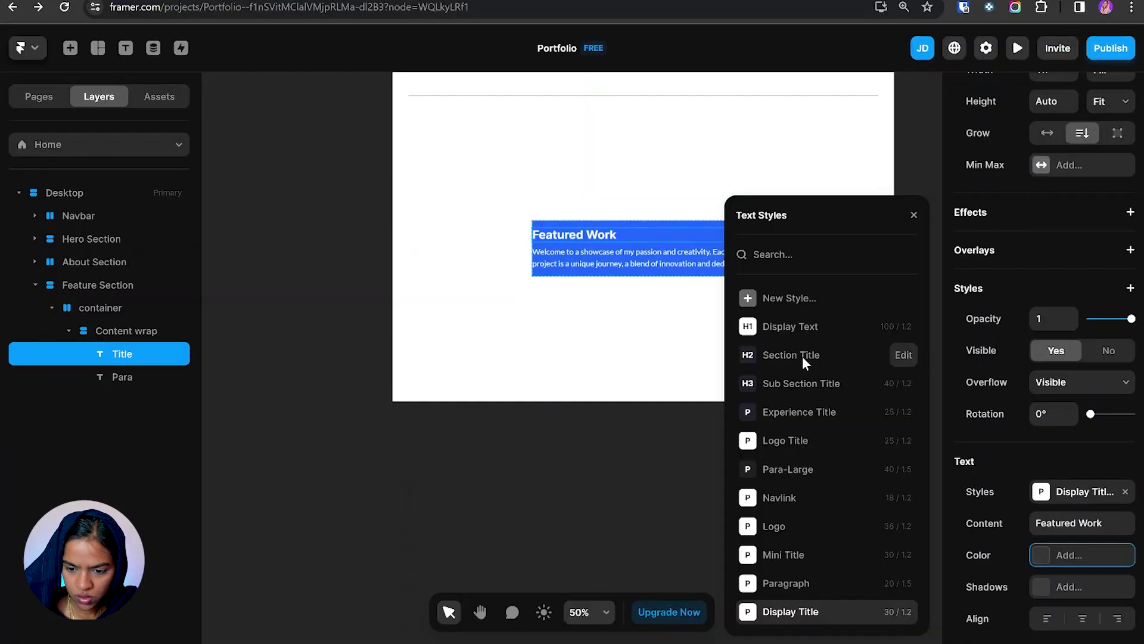
- Apply the Section Title style to the Featured Work title and set the paragraph's colour to Black
click(802, 355)
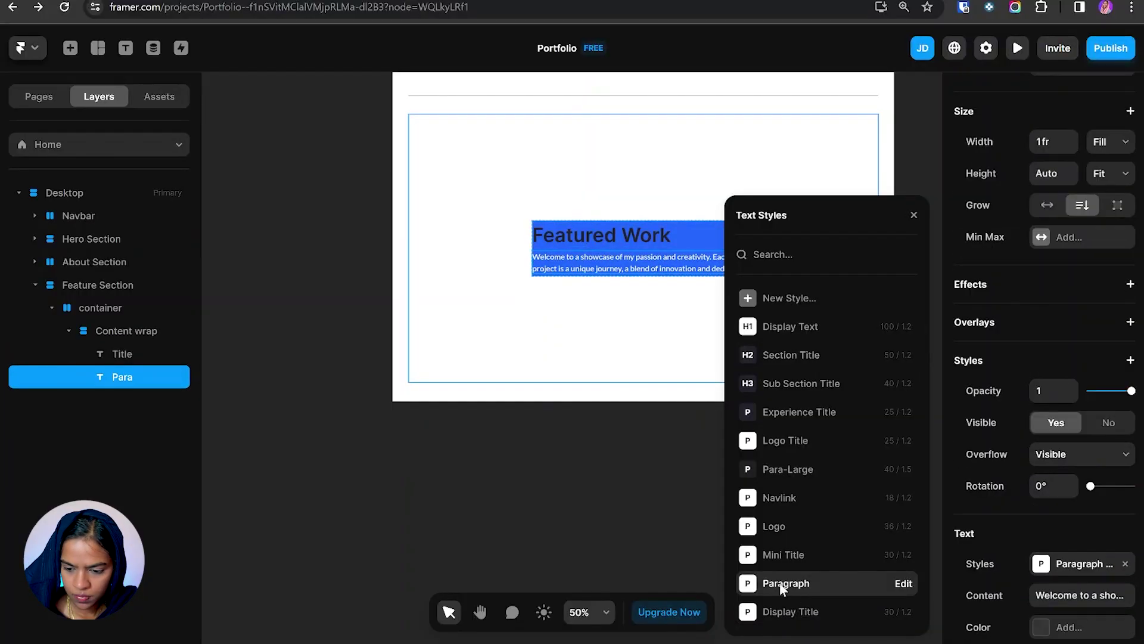
click(1082, 627)
click(778, 507)
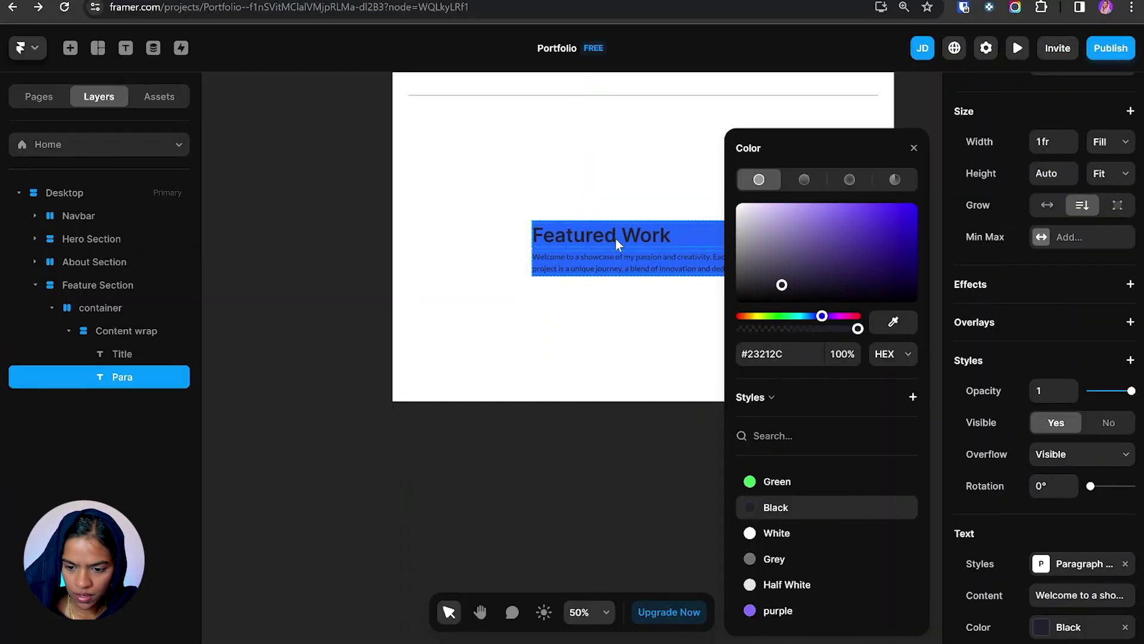
- Remove the content wrap's blue fill and centre-align the text of its title and paragraph
click(615, 241)
click(126, 330)
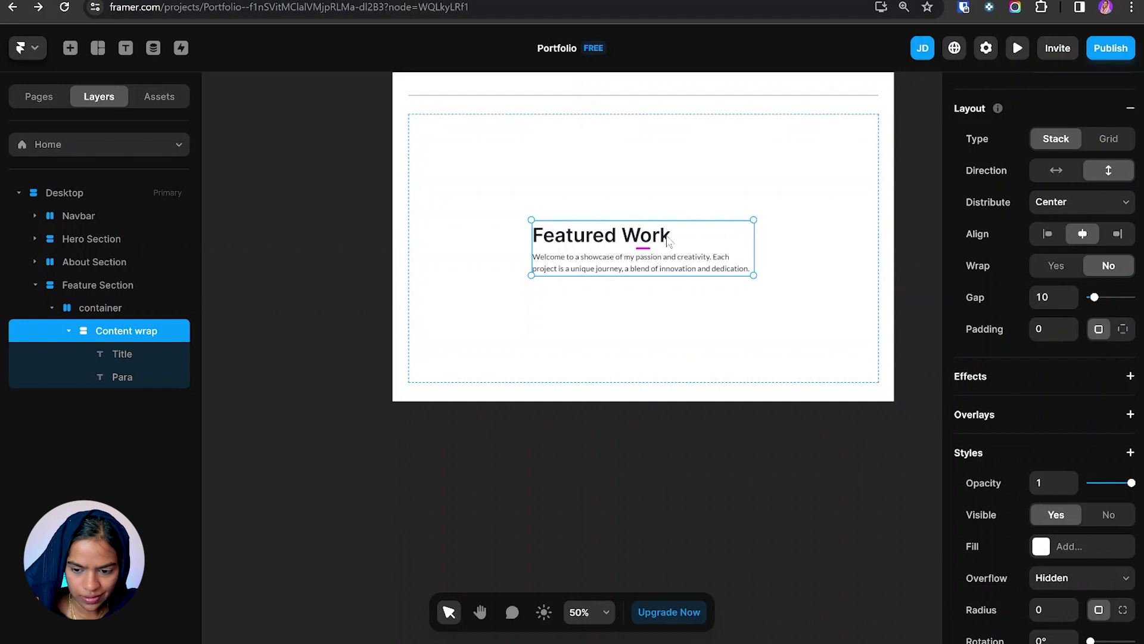
click(137, 354)
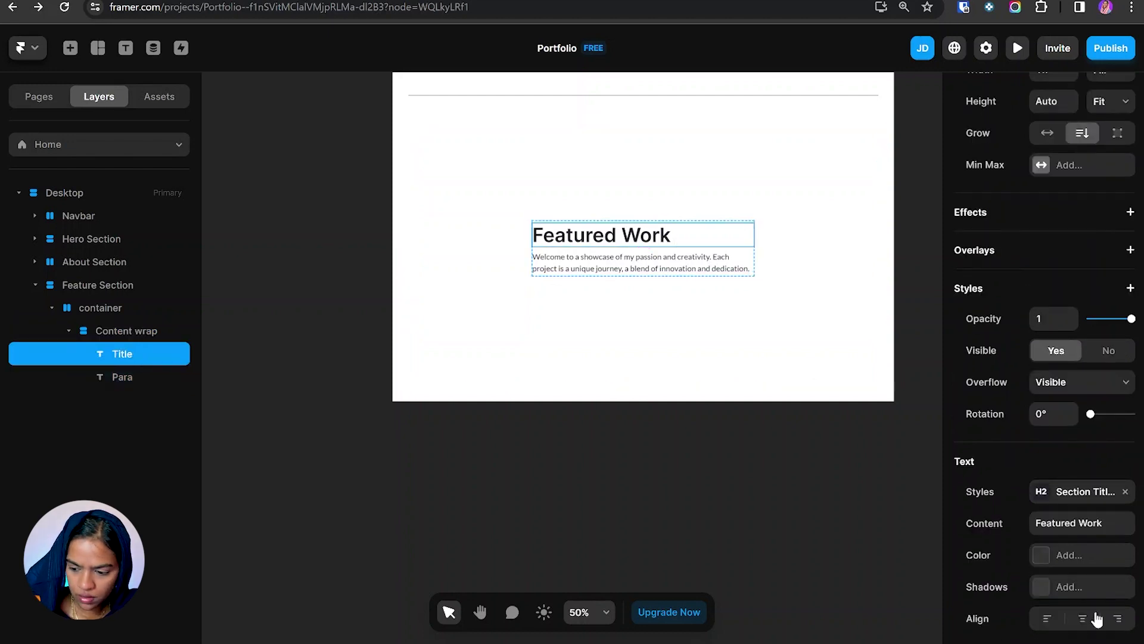
click(1087, 624)
click(660, 270)
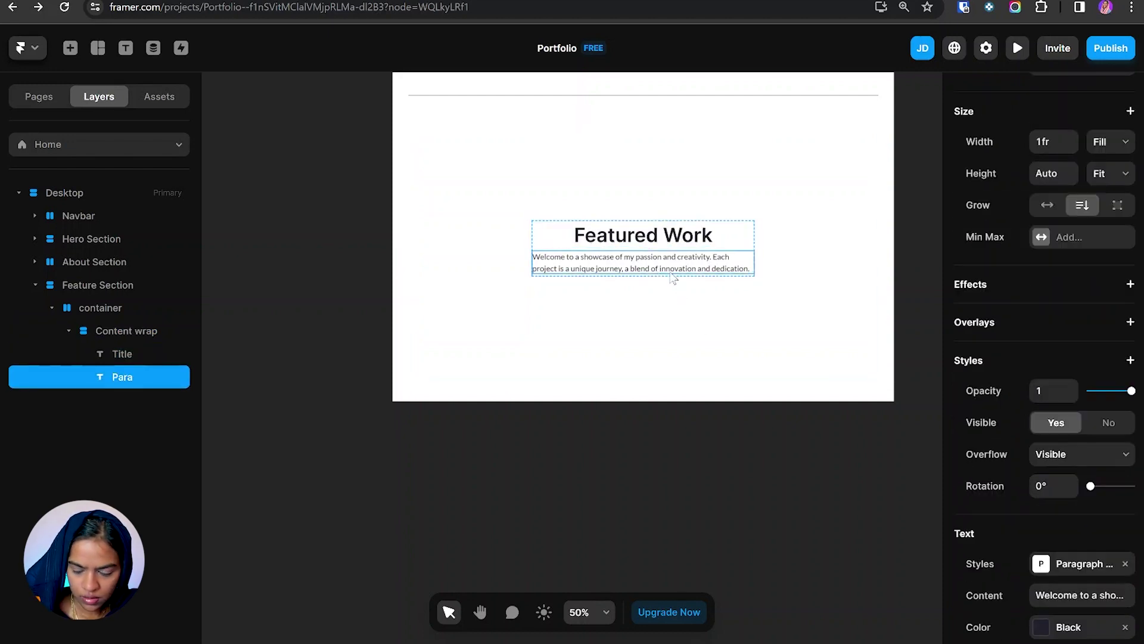
click(1082, 547)
key(Escape)
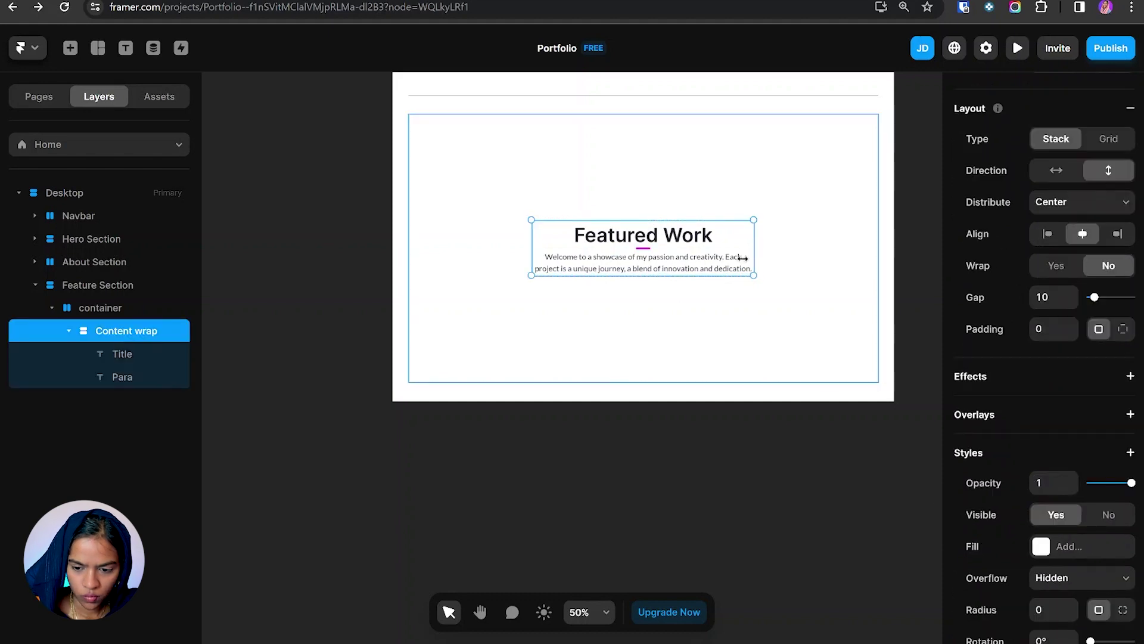
- Check the paragraph's width in the Figma design, and set the content wrap's width to 650 and height to Fit Content
scroll(1098, 316, up, 4)
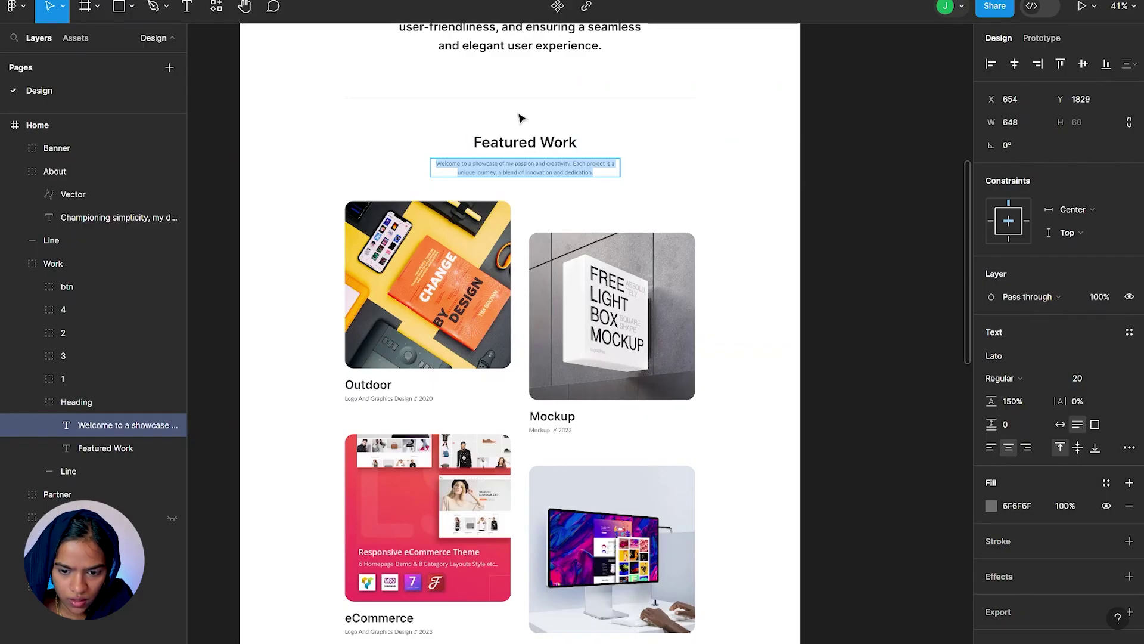
key(Escape)
key(alt+Tab)
click(1049, 214)
text(650)
key(Return)
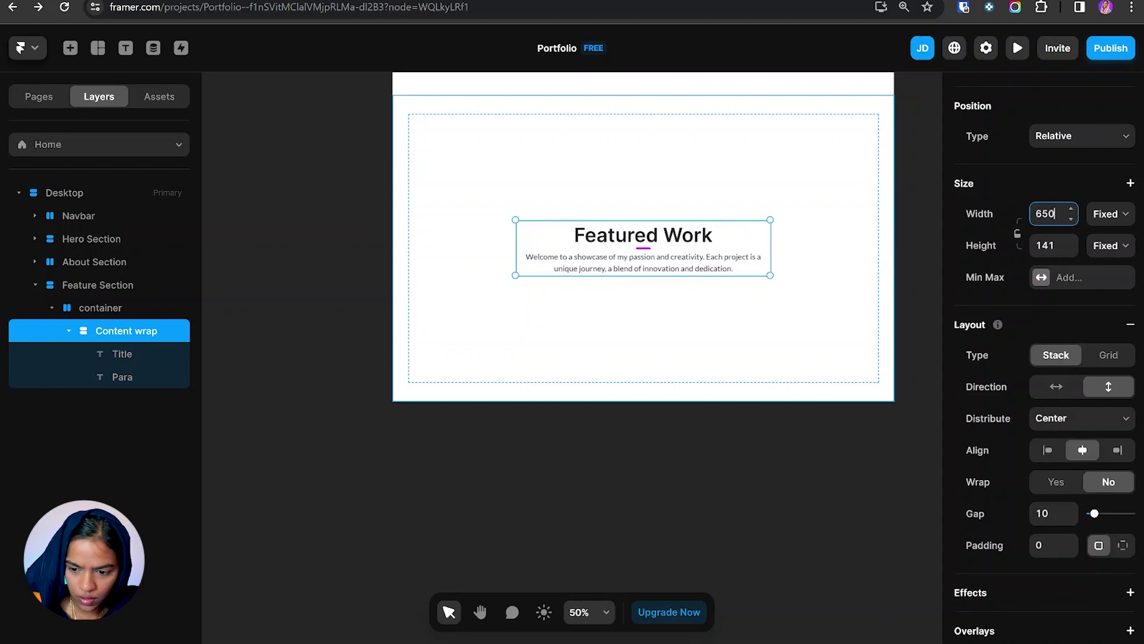
click(1109, 245)
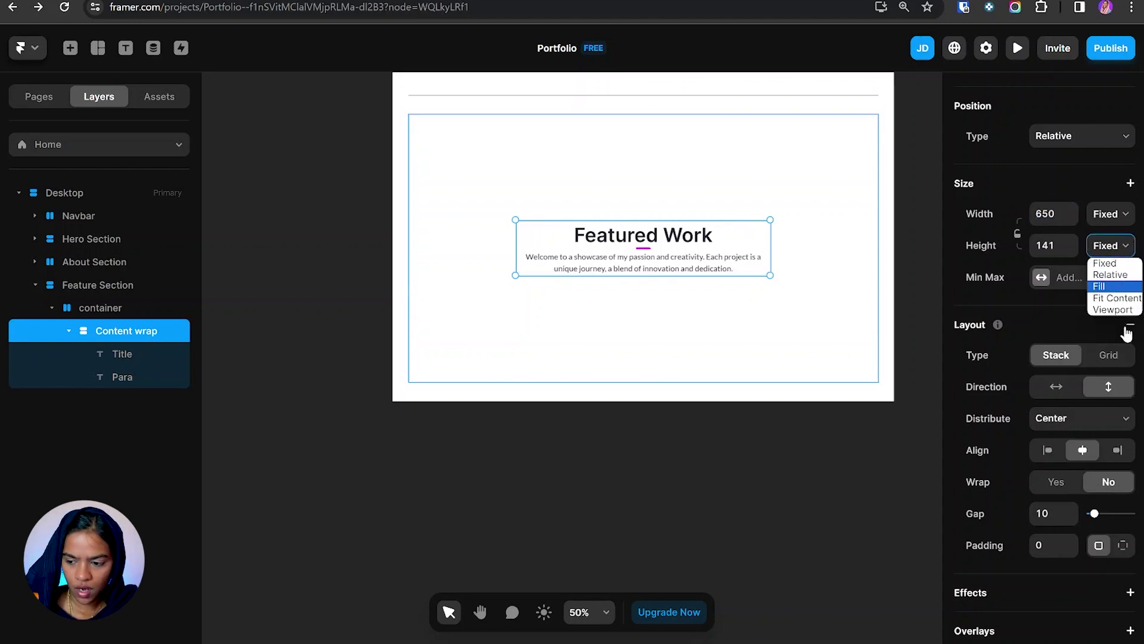
click(1112, 297)
- Draw a frame about 644 by 551 in the container for the project cards and set the container's stack direction to vertical
click(569, 259)
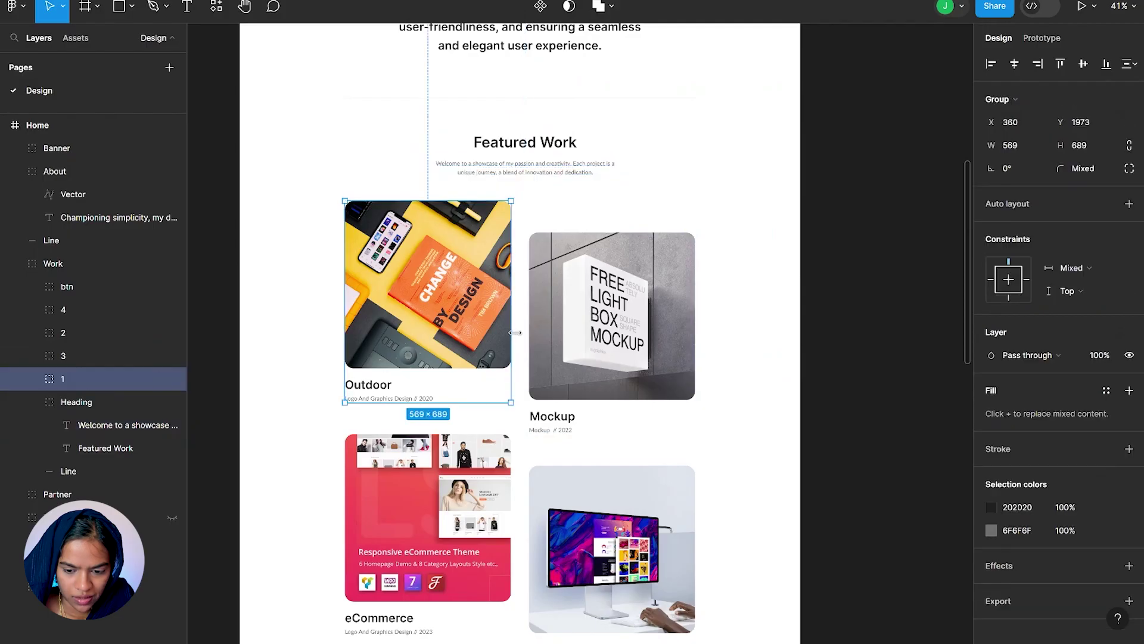
key(Escape)
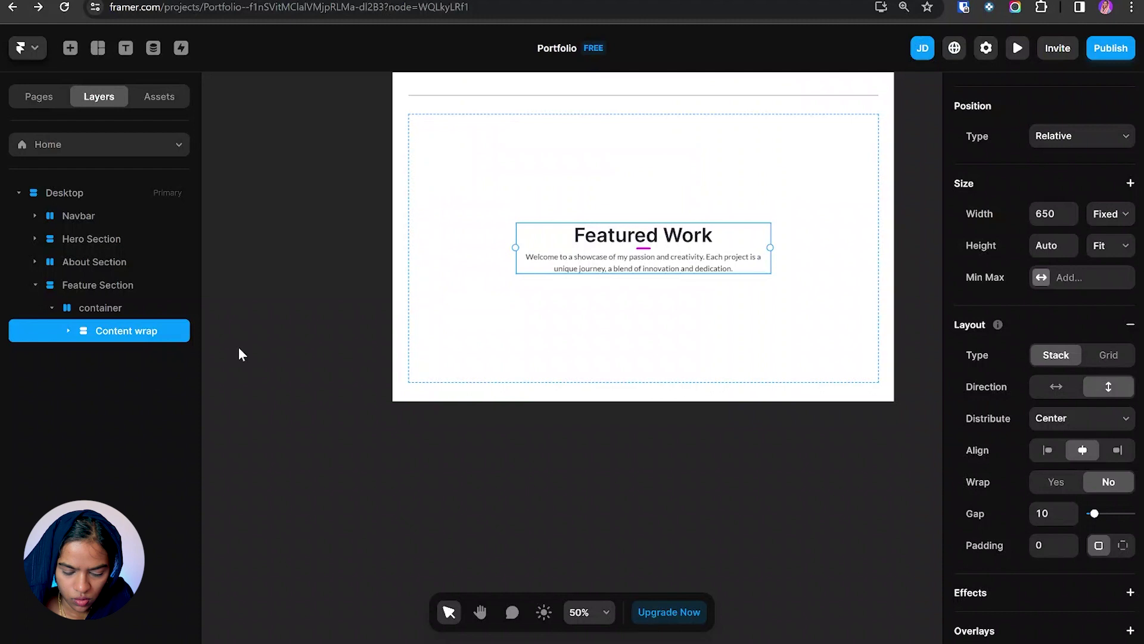
key(f)
drag(528, 291, 779, 503)
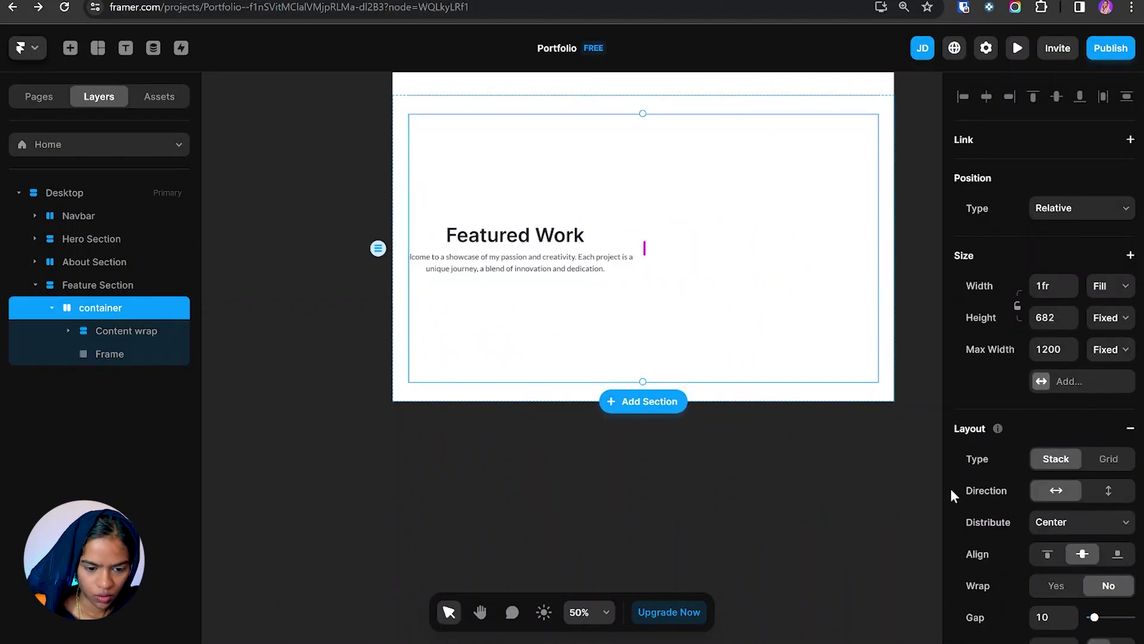
click(1105, 497)
- Rename the new frame below the content wrap as work wrap
double_click(111, 354)
text(work wrap)
key(Return)
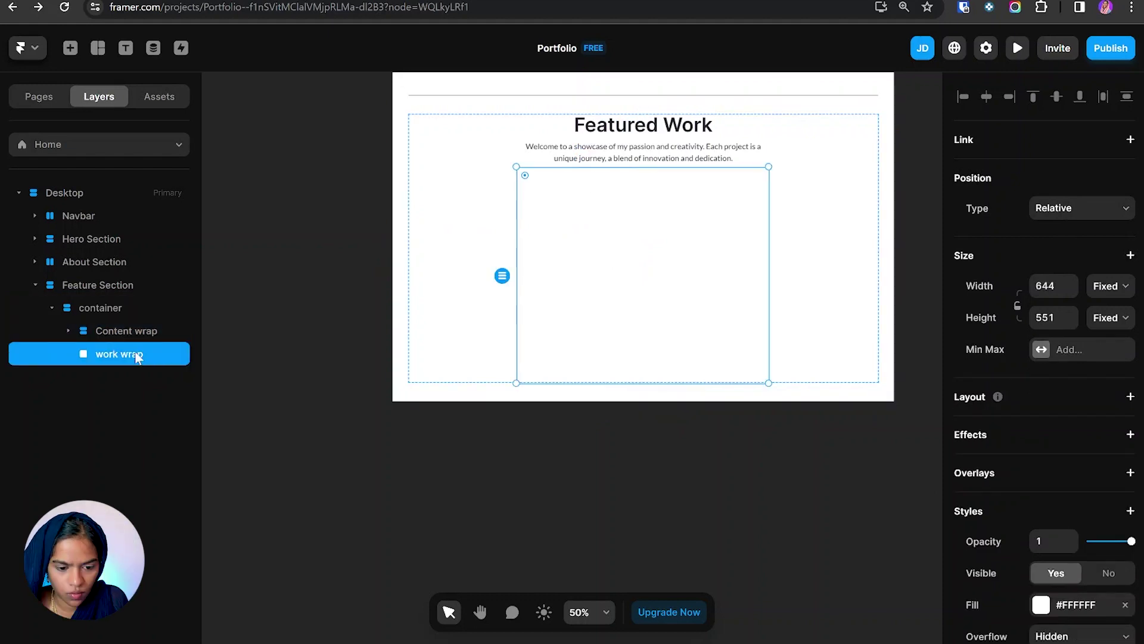
- Set the work wrap's width to Fill and add a stack layout to it
click(1110, 286)
click(1102, 325)
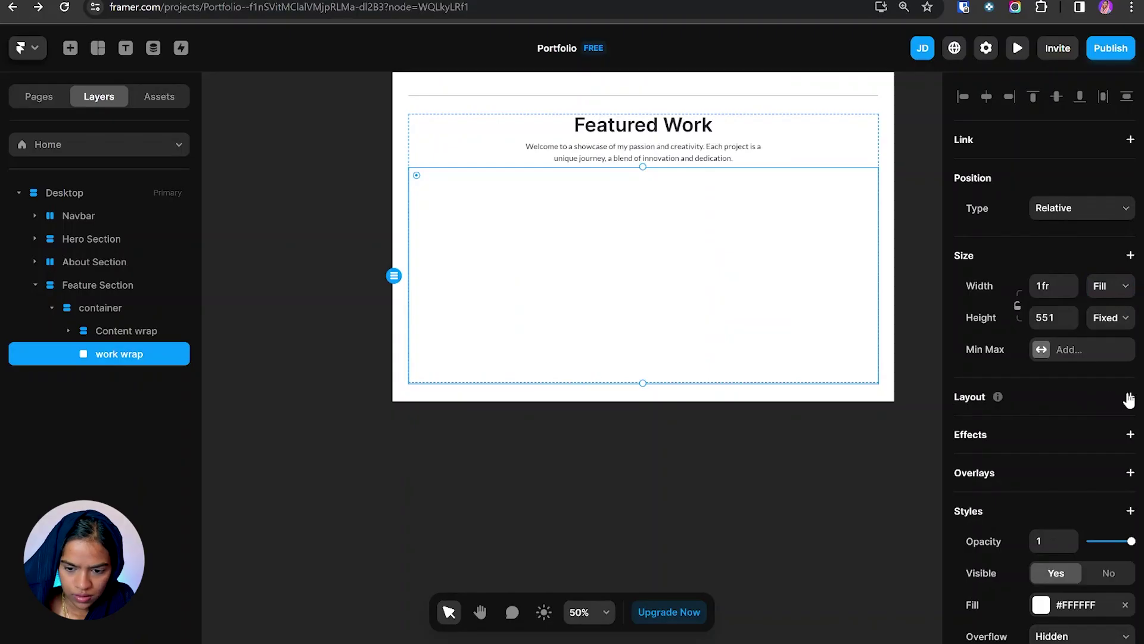
click(1129, 396)
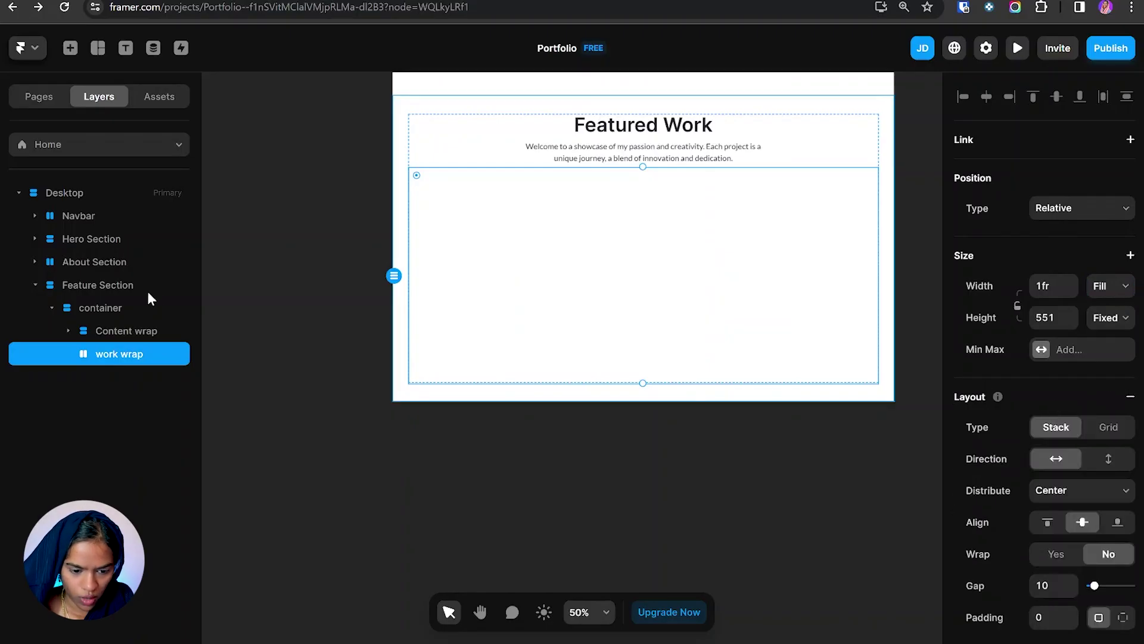
- Draw a work wrap frame inside the outer work full wrap and add an image frame about 511 by 343 filled with feature-1.jpg
key(f)
drag(439, 199, 684, 330)
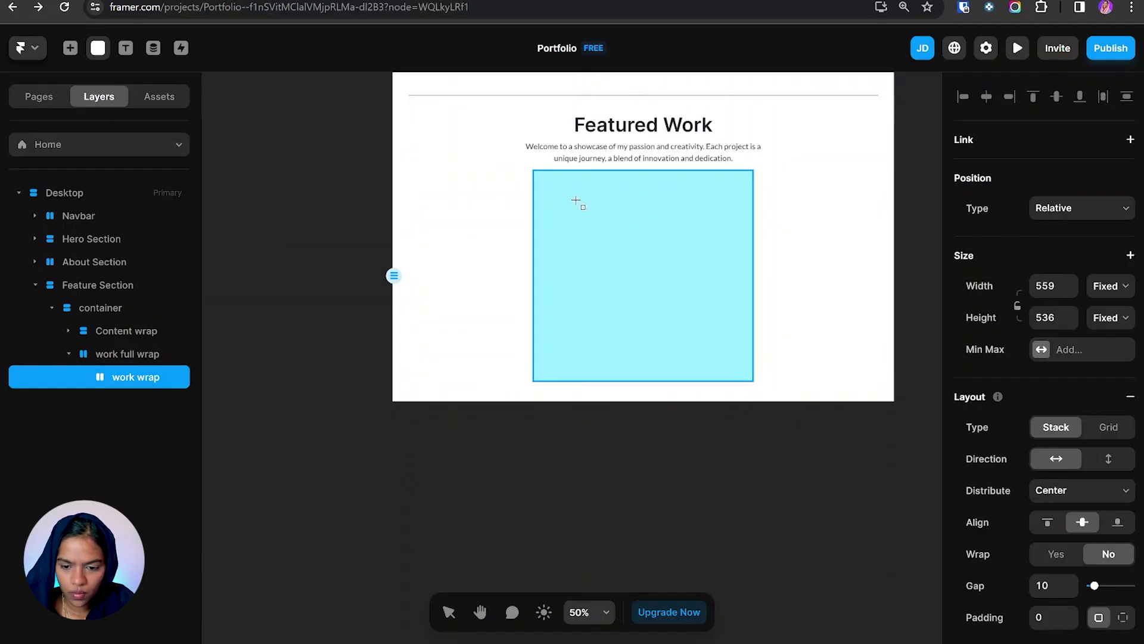
drag(541, 175, 741, 310)
click(844, 265)
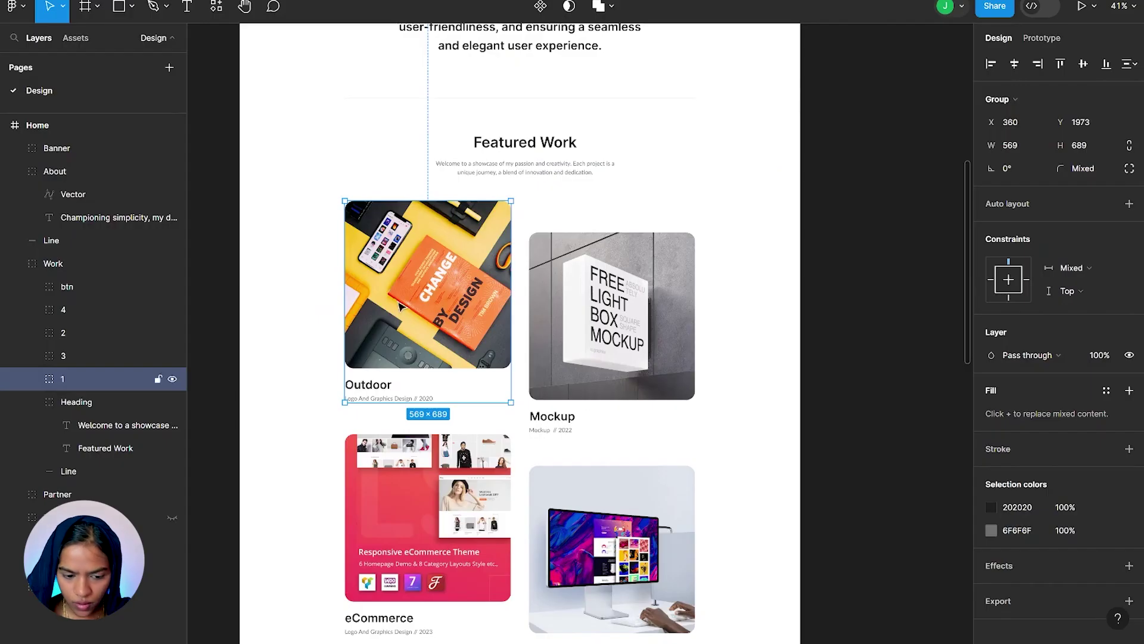
- Inspect the first card's image mask in the Figma design and set the image frame's corner radius to 30 in Framer
ctrl+click(400, 306)
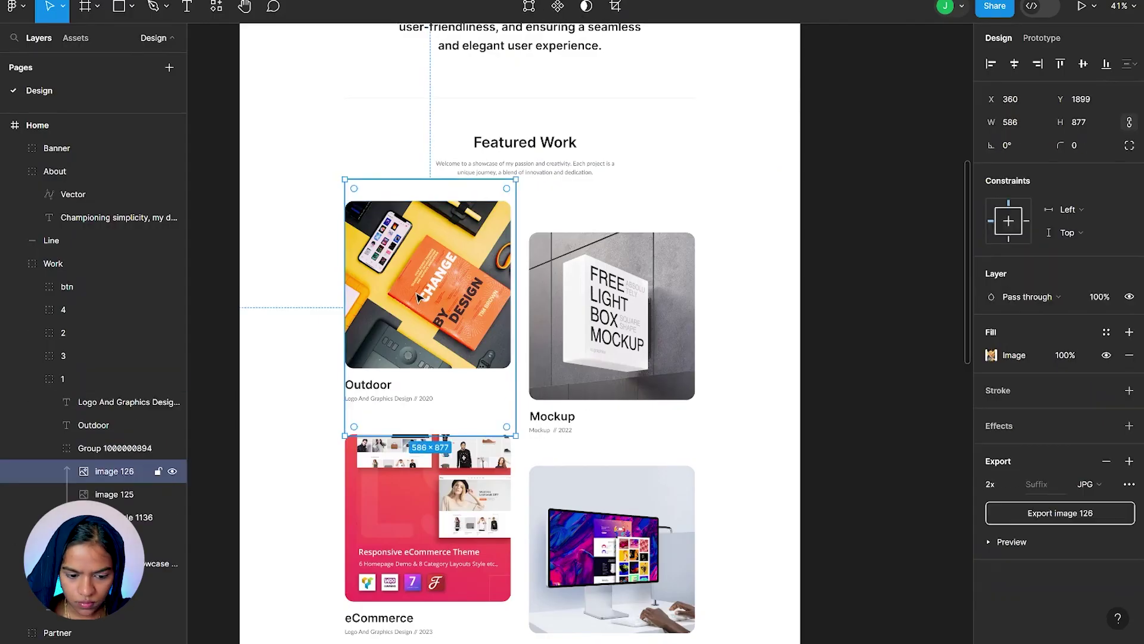
click(140, 517)
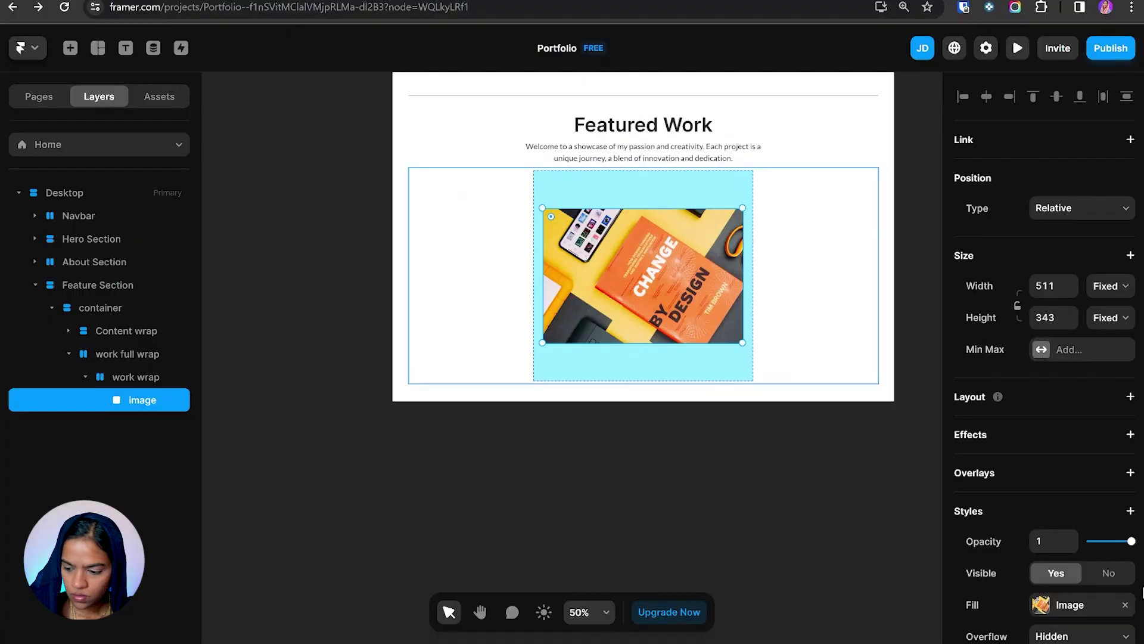
scroll(1022, 545, down, 4)
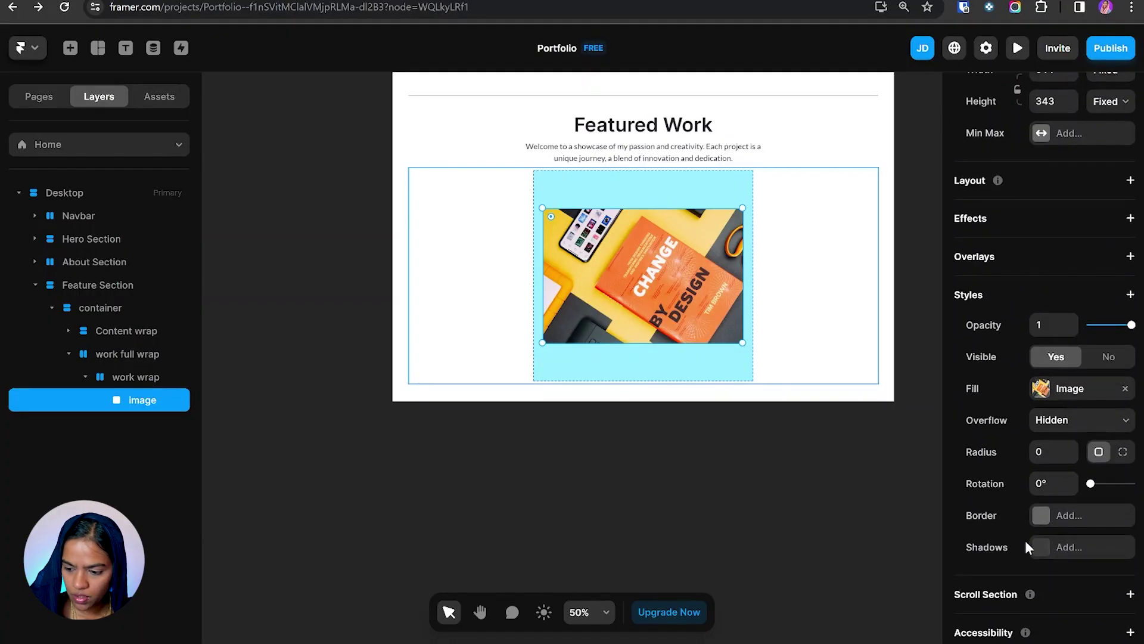
click(1049, 452)
text(30)
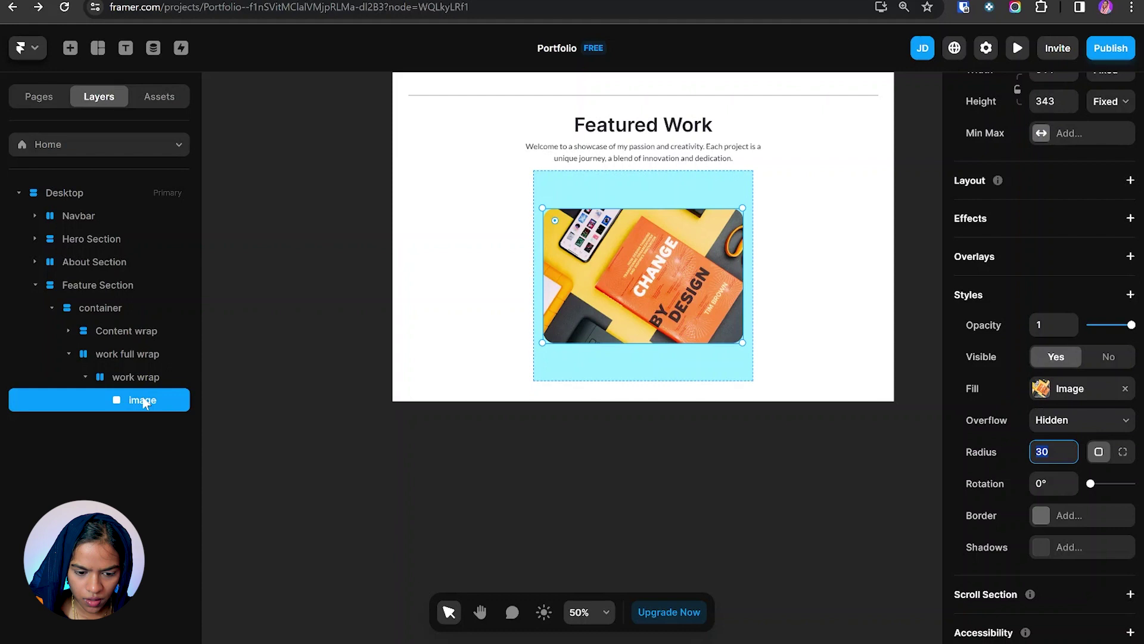
scroll(1108, 168, up, 3)
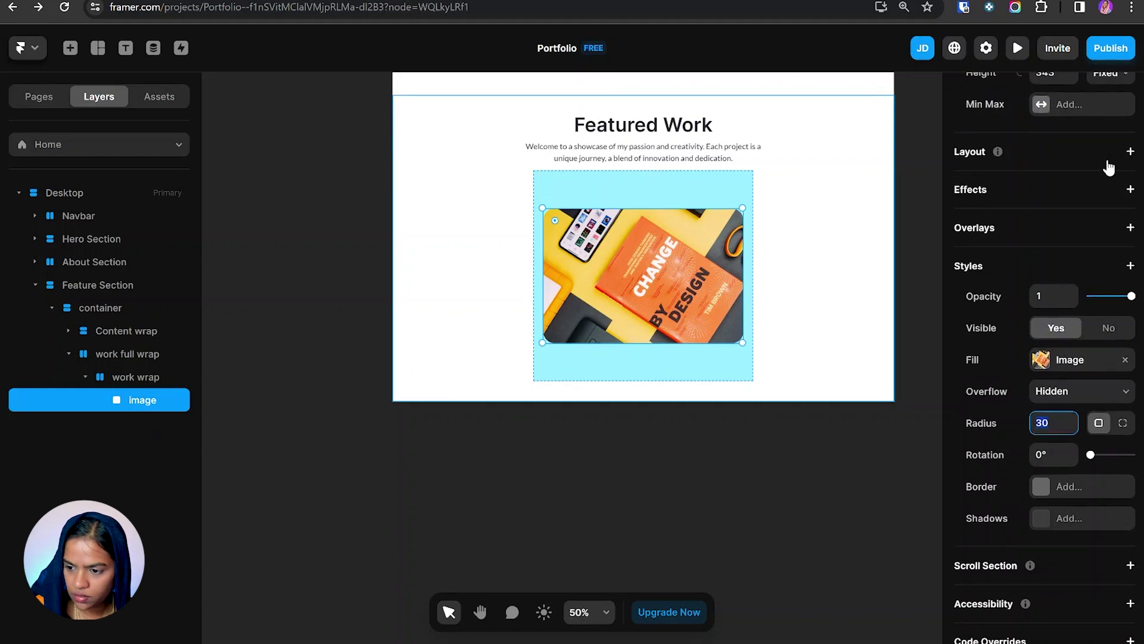
- Set the image frame's height to 570 and its width to Fill
click(1049, 192)
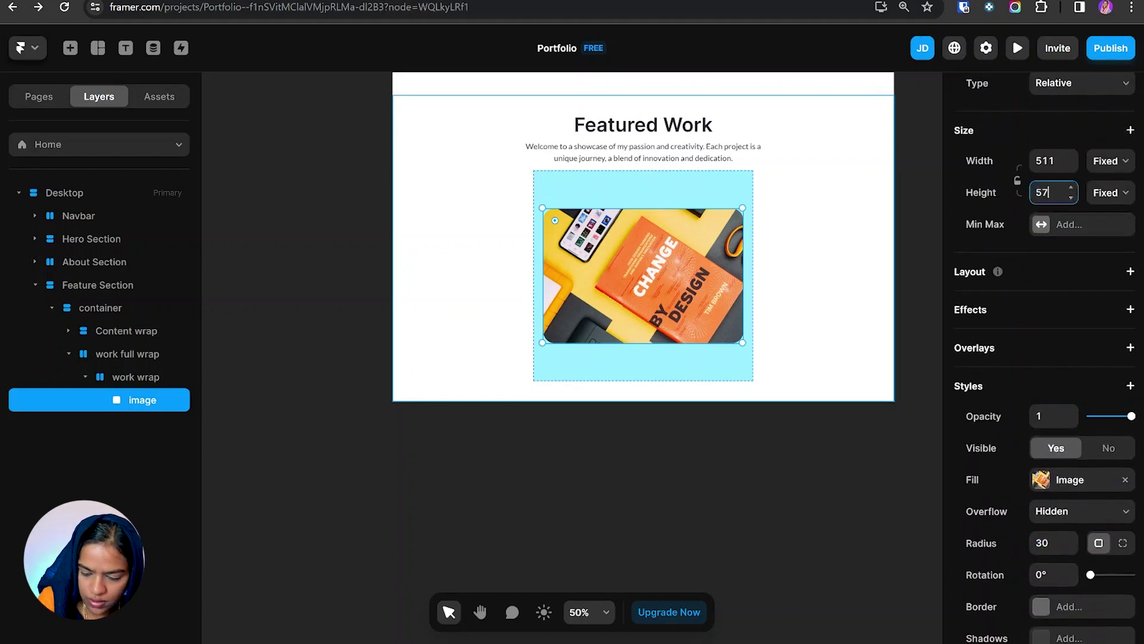
click(1103, 165)
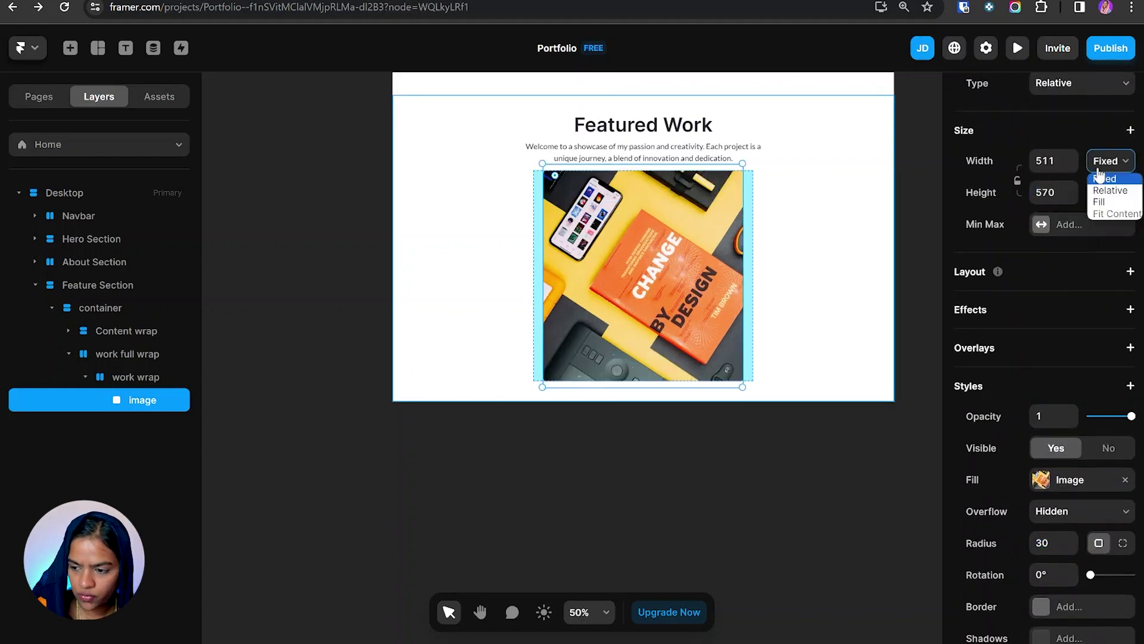
click(1112, 202)
- Set the height of the work wrap around the image to Fit Content
click(114, 381)
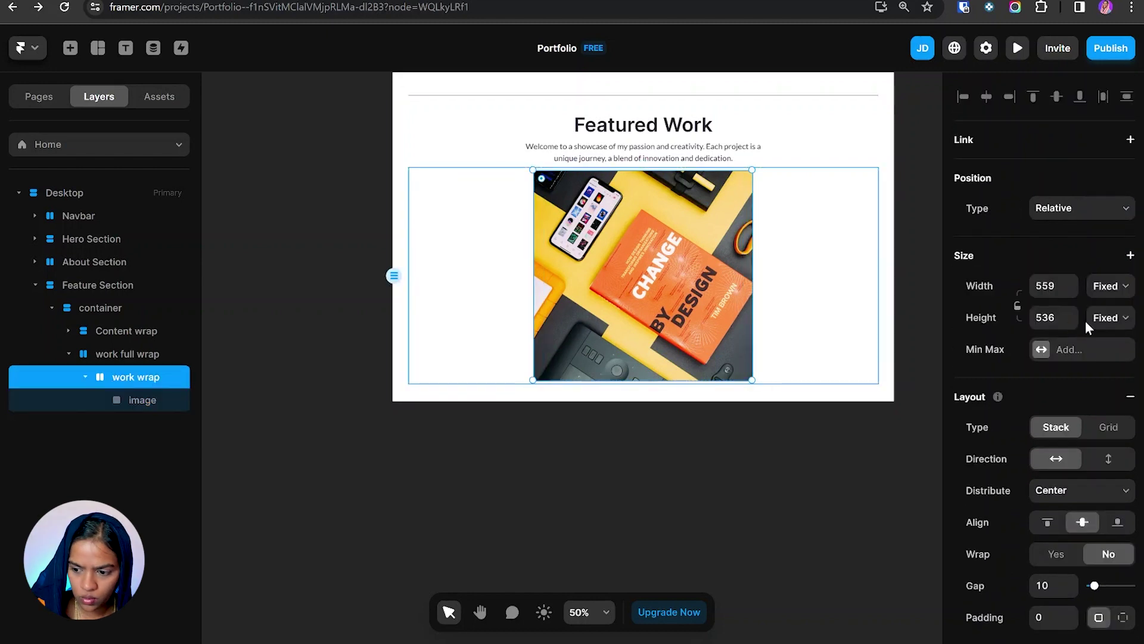
click(1107, 322)
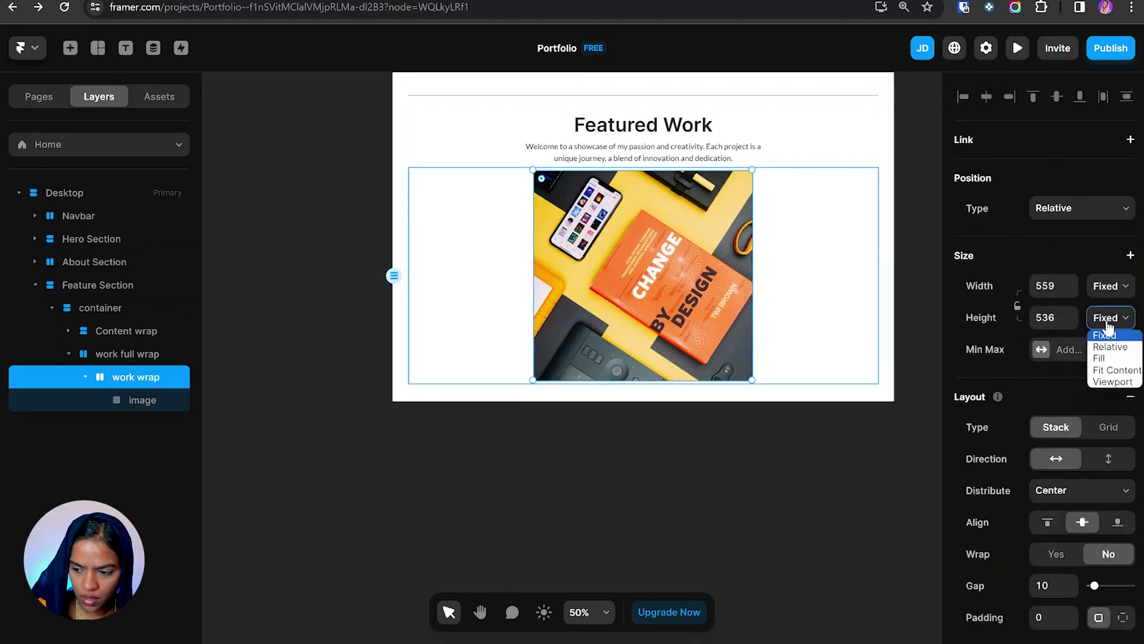
click(1120, 371)
key(Escape)
- Draw a frame about 529 by 70 inside the work wrap and stack it vertically below the image
click(155, 399)
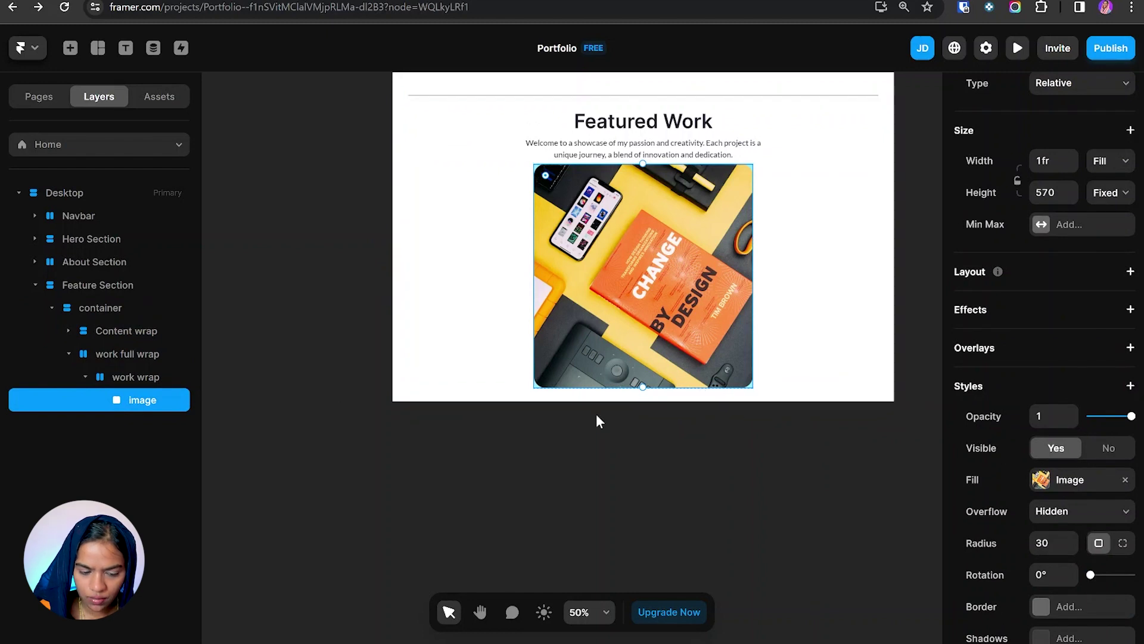
key(Escape)
key(f)
drag(539, 388, 746, 413)
click(1108, 170)
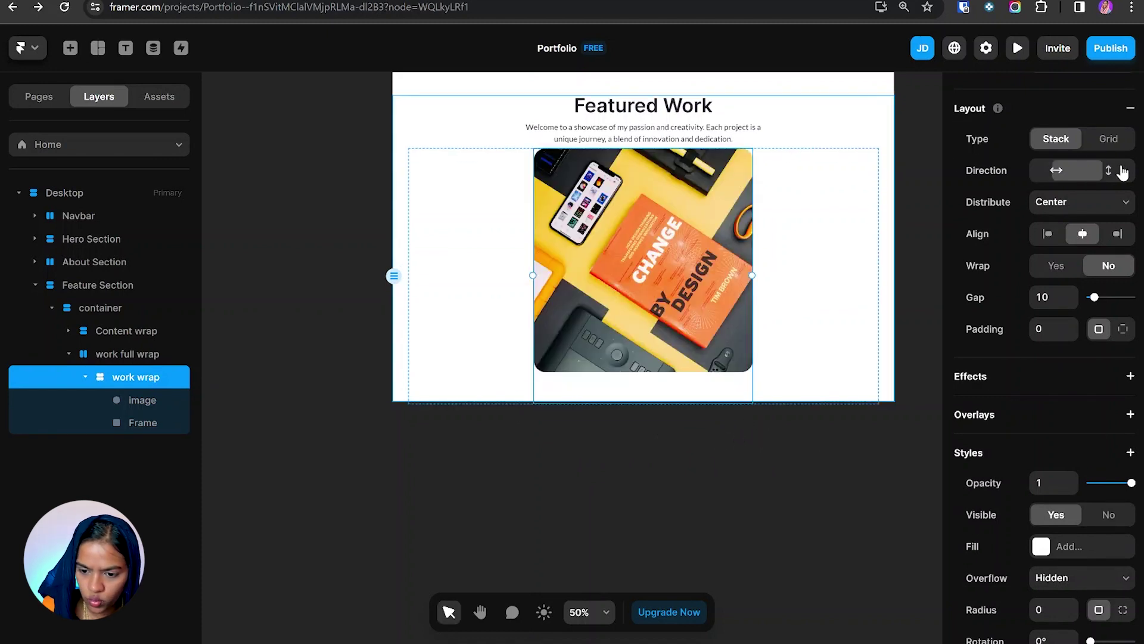
- Rename the new frame below the image as content and add a stack layout to it
click(149, 424)
double_click(146, 423)
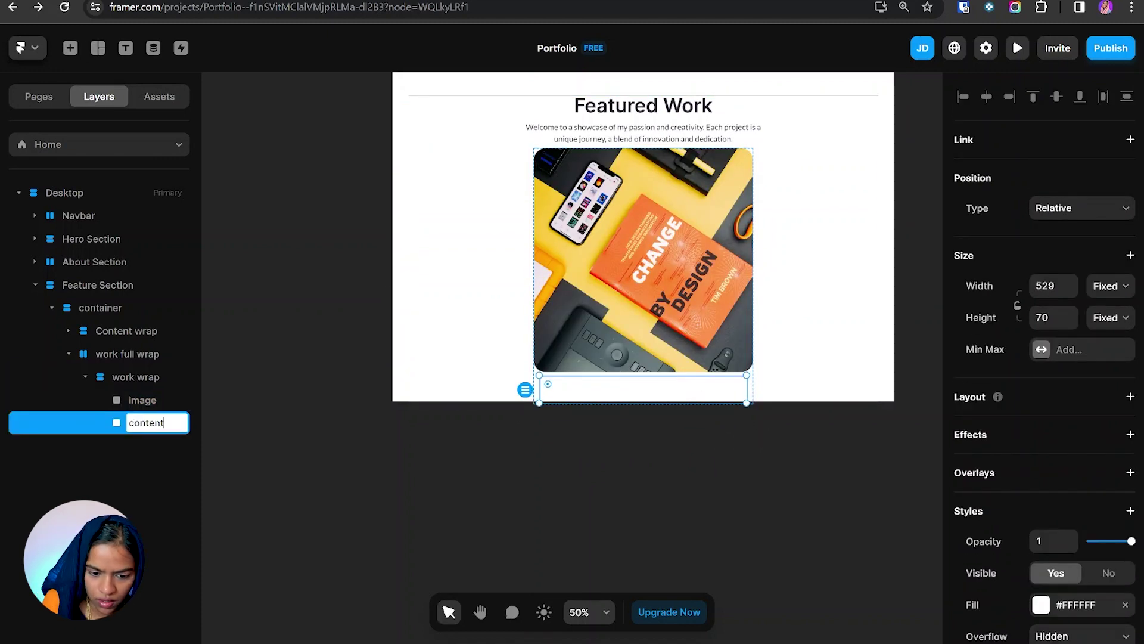
key(Return)
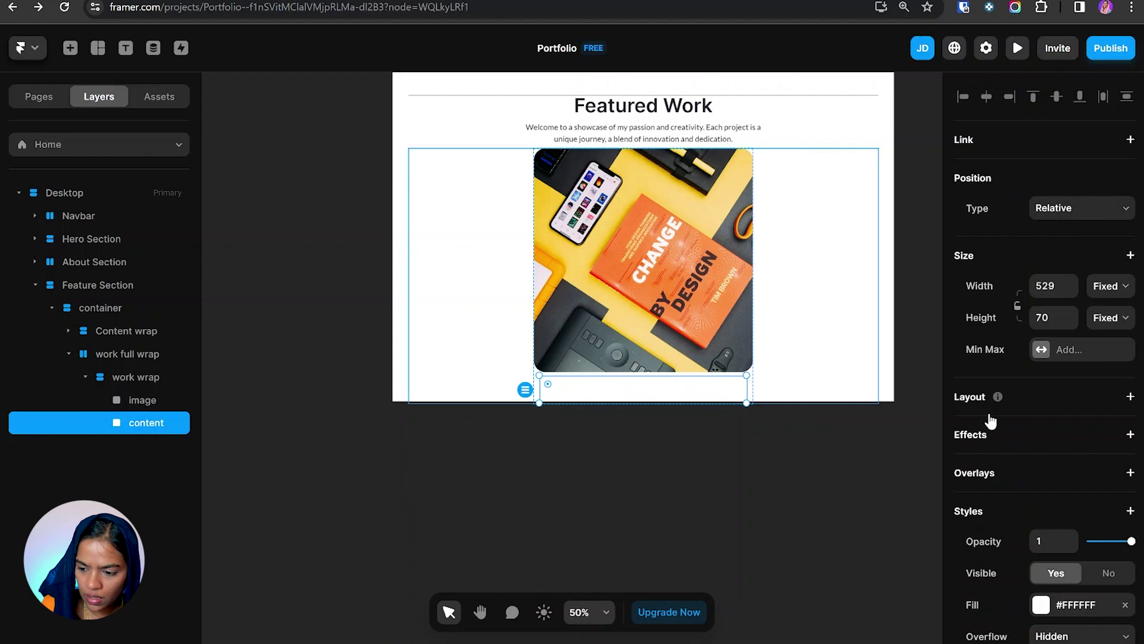
click(1133, 397)
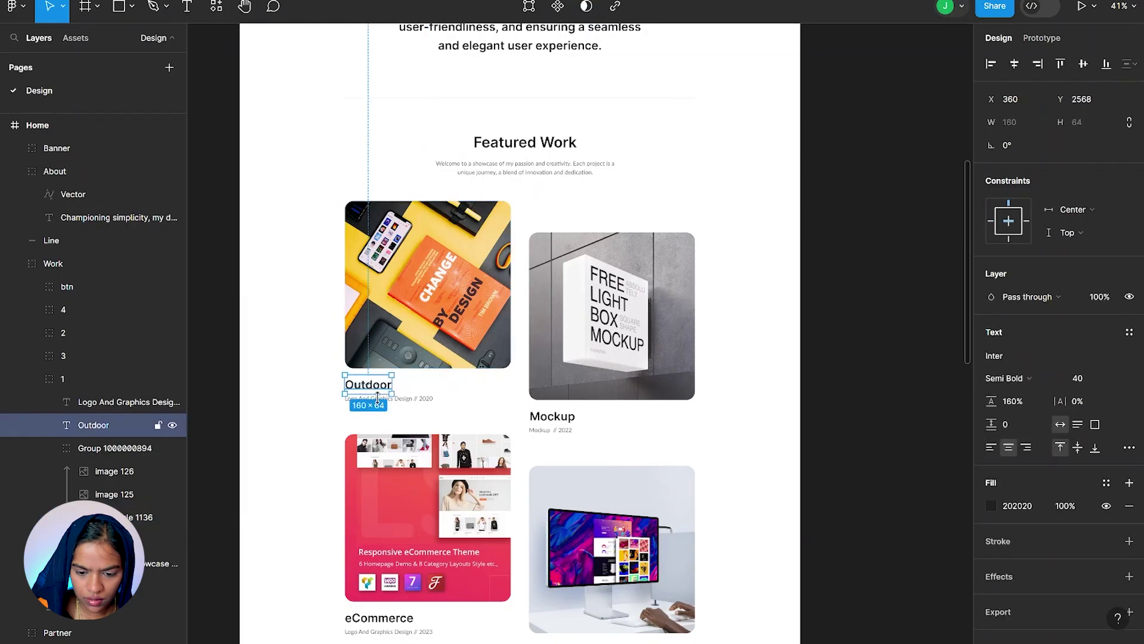
- Check the first card's caption text in Figma, and copy Content wrap's Title and Para layers into the content frame in Framer
click(430, 399)
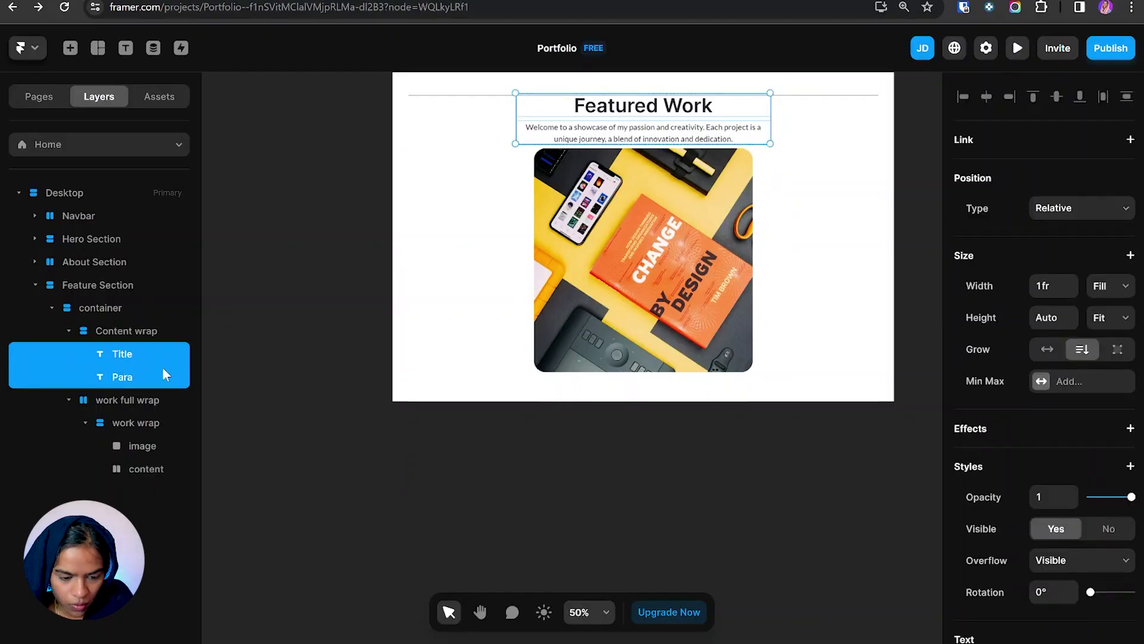
click(76, 332)
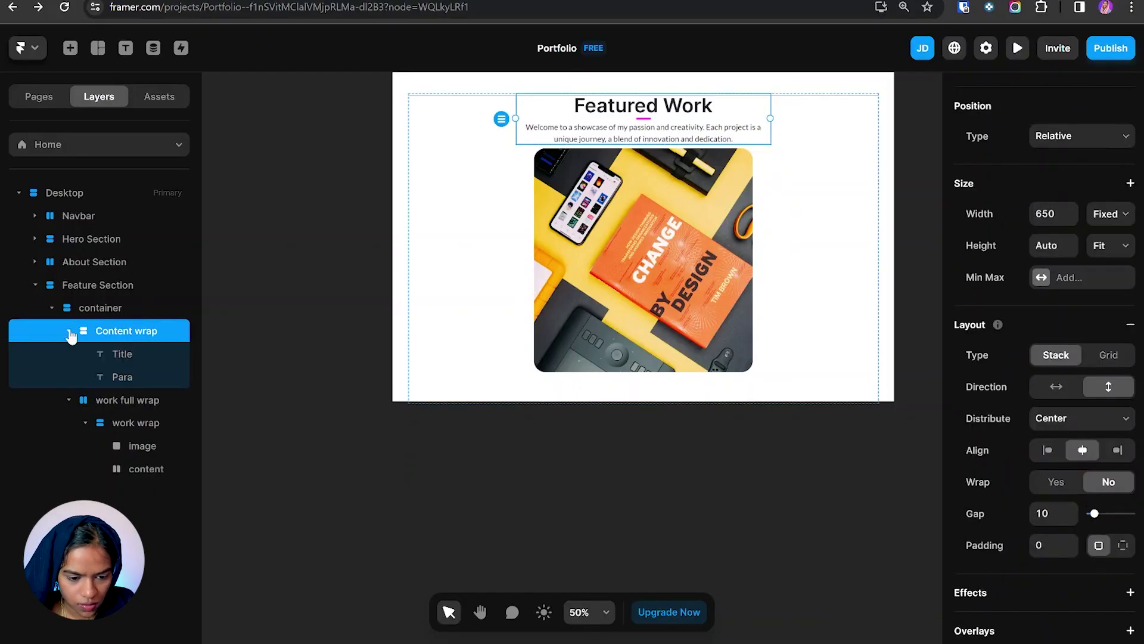
click(69, 331)
click(146, 422)
key(ctrl+v)
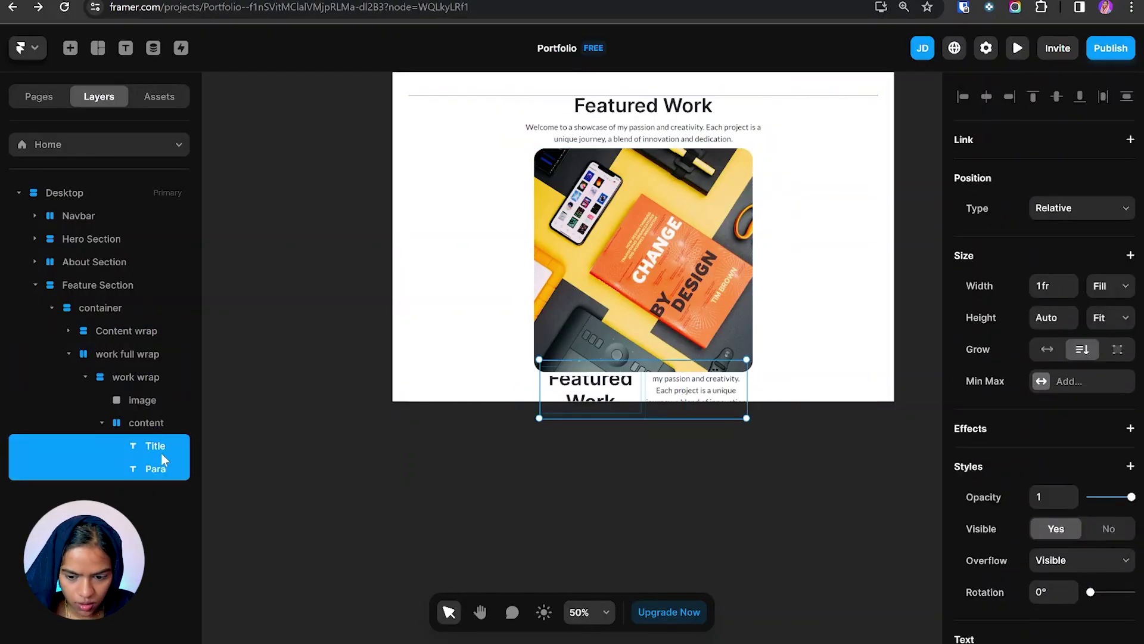
- Set the content frame's stack direction to vertical, its height to Fit Content and its width to Fill
click(152, 423)
click(1106, 460)
click(1110, 318)
click(1119, 370)
click(1110, 286)
click(1100, 327)
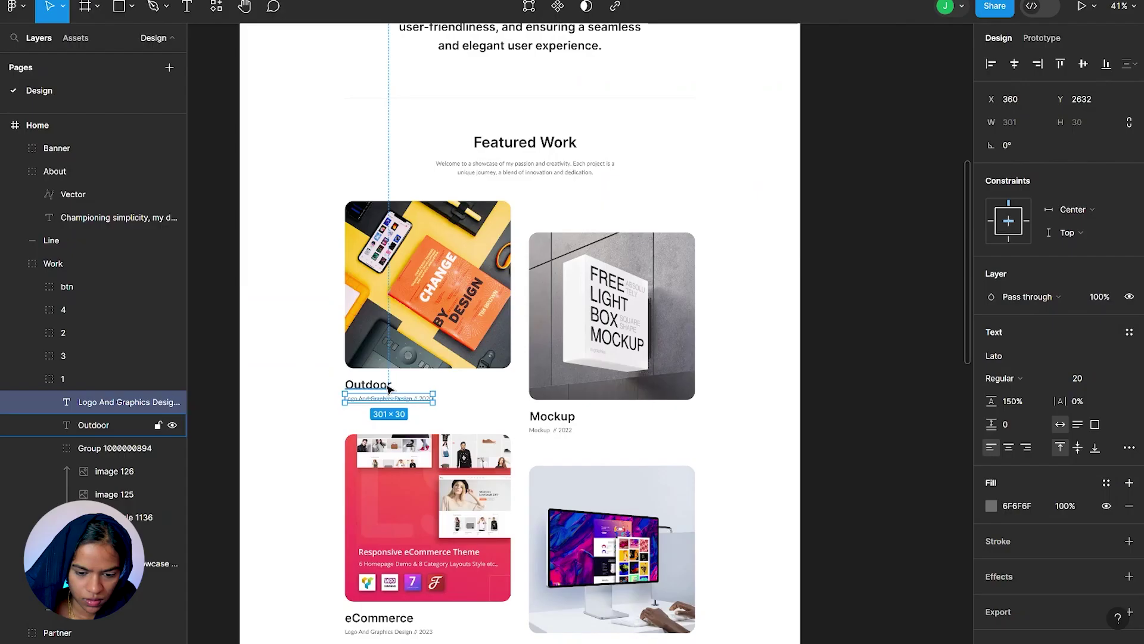
- Copy the first card's title from Figma and replace the content frame's Title text in Framer with Outdoor
click(389, 387)
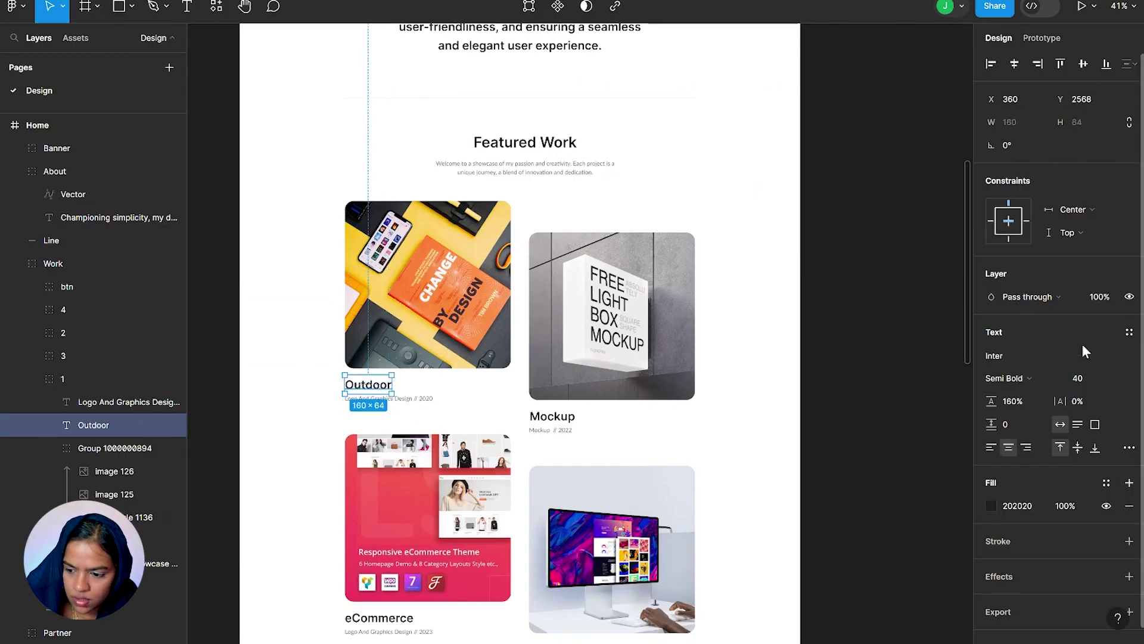
key(alt+Tab)
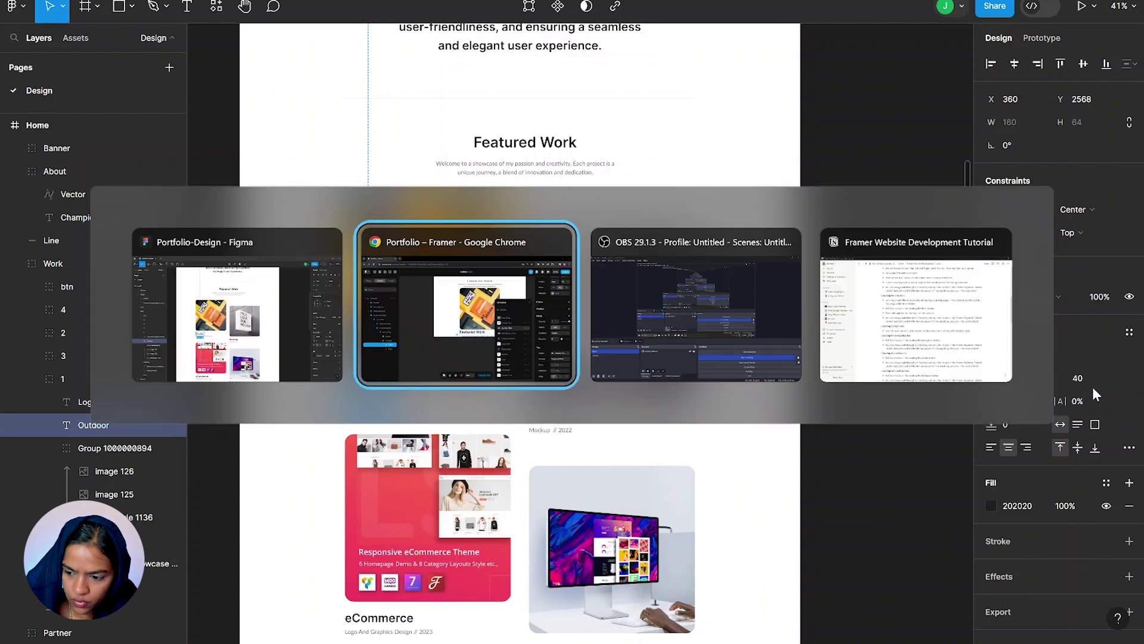
key(alt+Tab)
key(Return)
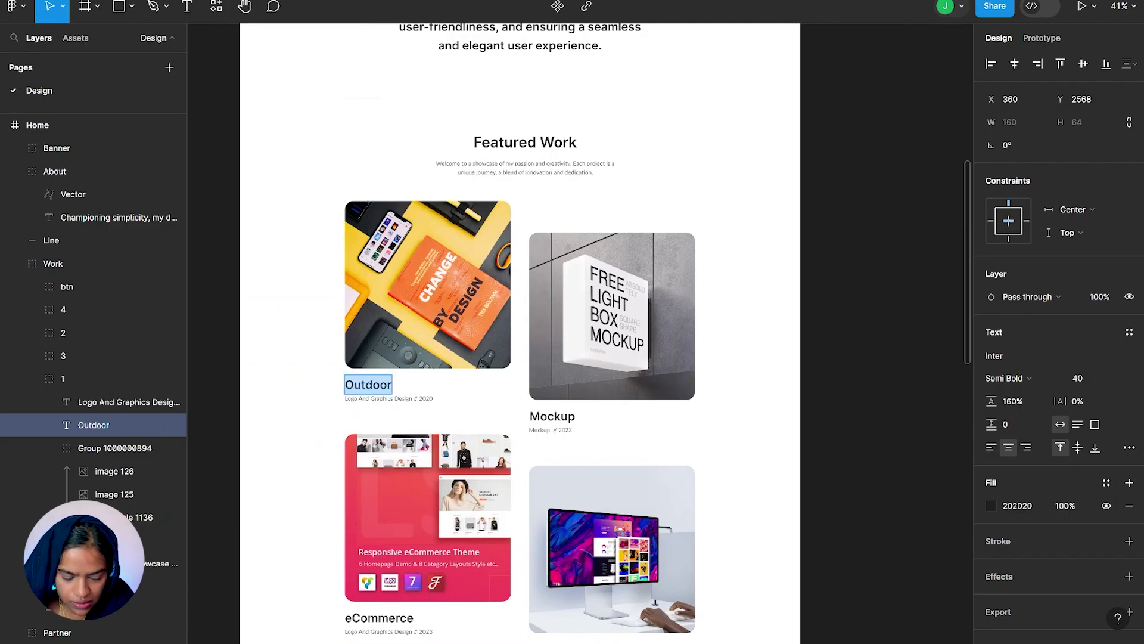
key(alt+Tab)
key(alt+Tab)
- Copy the first card's description from Figma and replace the content frame's Para text in Framer with Logo And Graphics Design // 2020
double_click(359, 398)
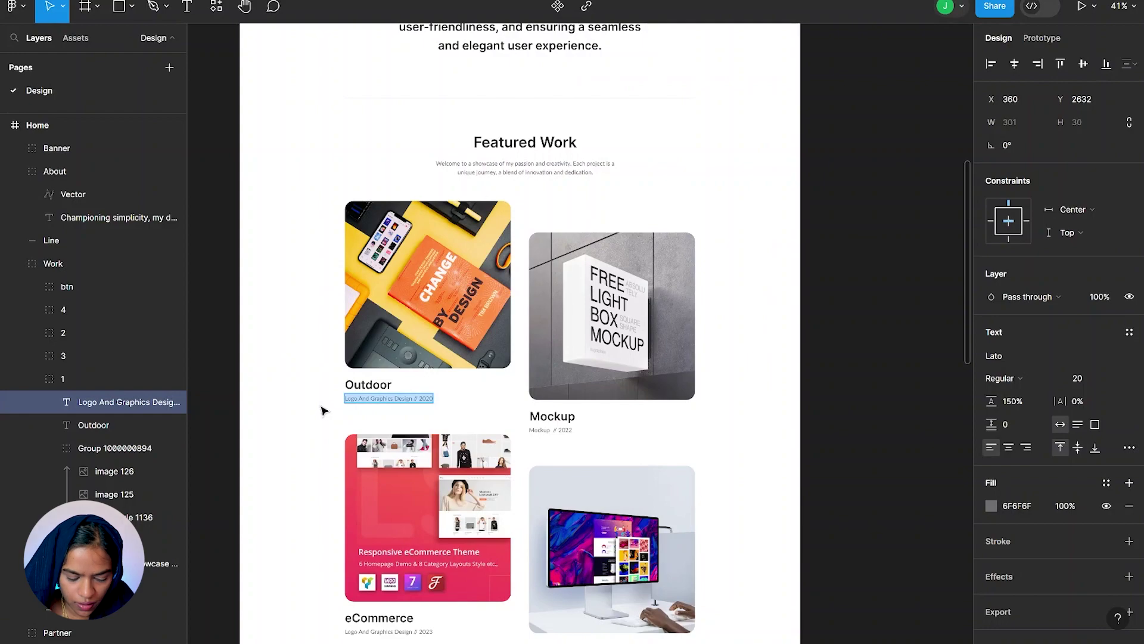
key(ctrl+c)
key(alt+Tab)
click(596, 398)
key(ctrl+v)
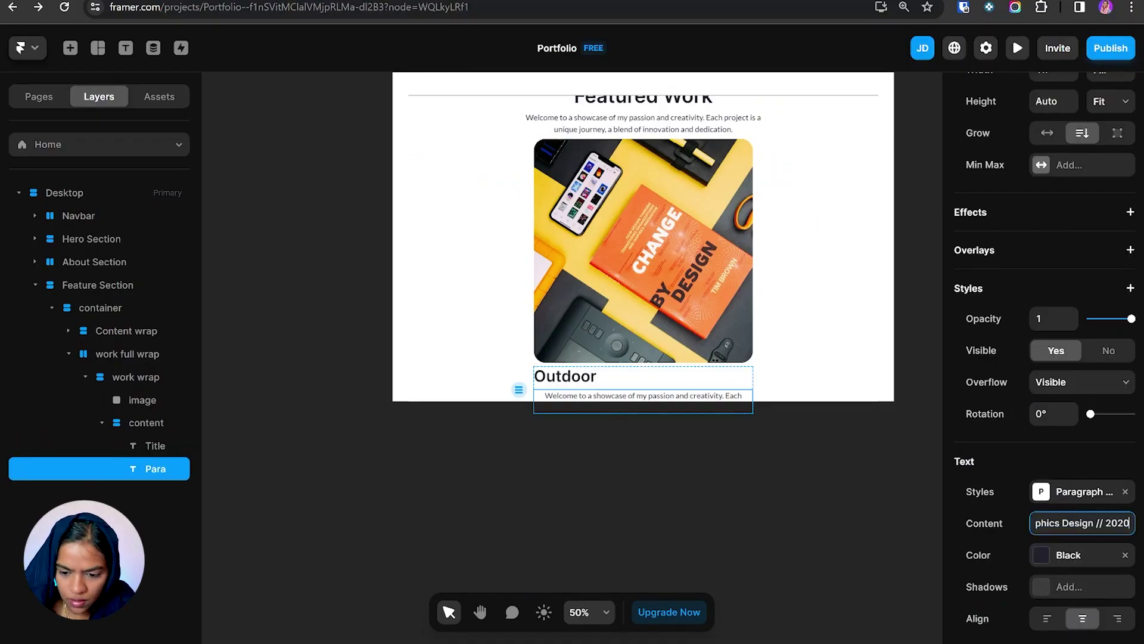
- Set the card description's text color to the Grey style and align the text left
key(alt+Tab)
key(alt+Tab)
click(1067, 554)
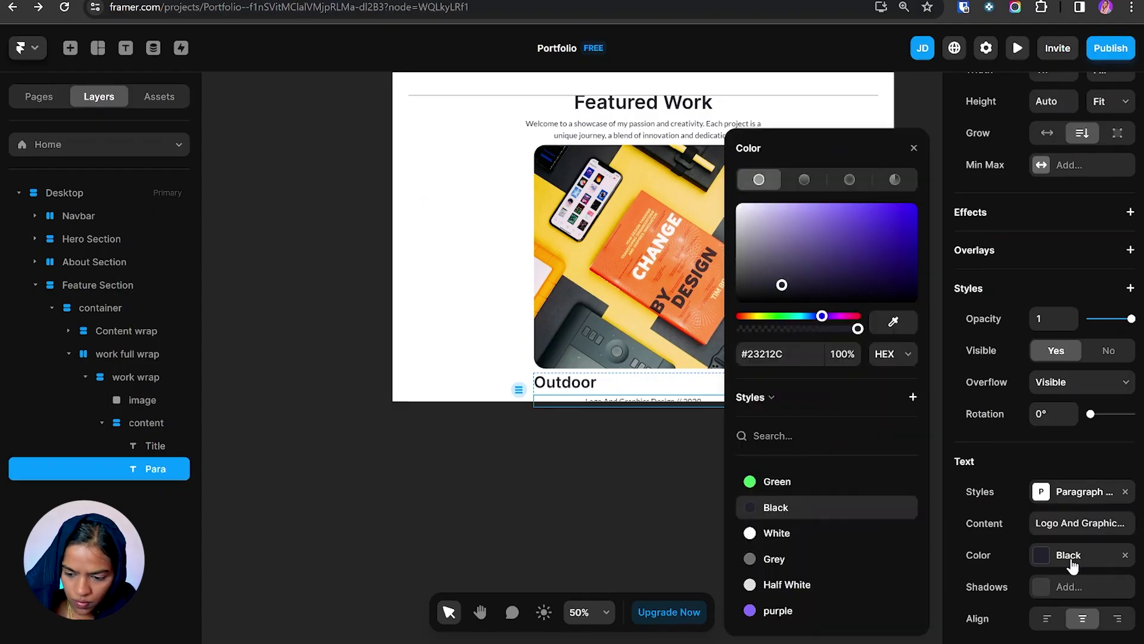
click(758, 559)
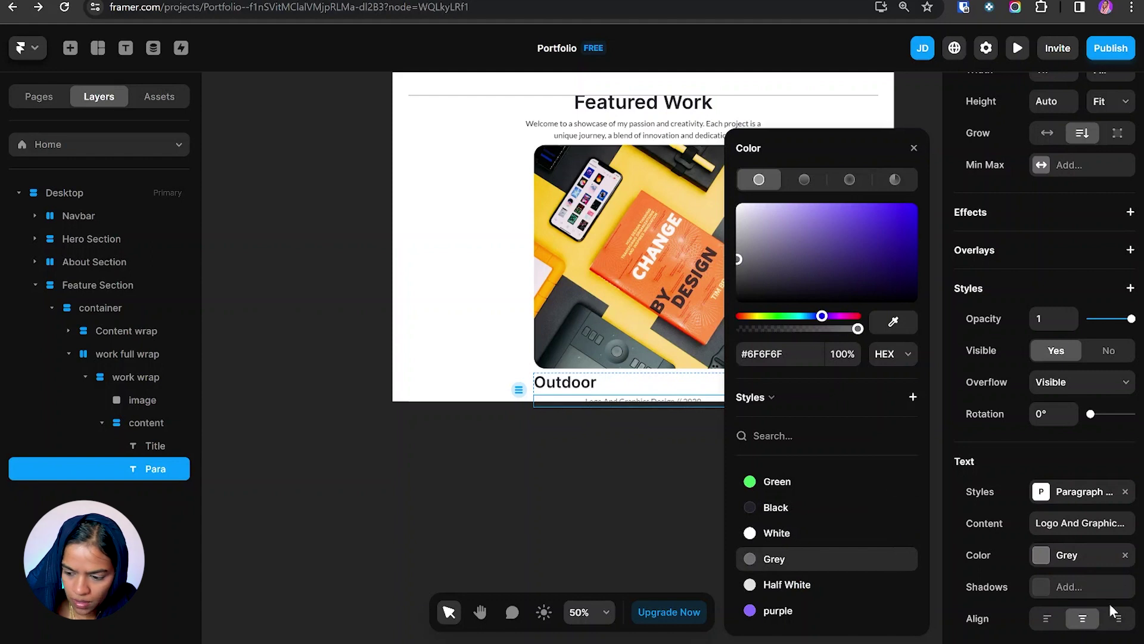
click(1049, 620)
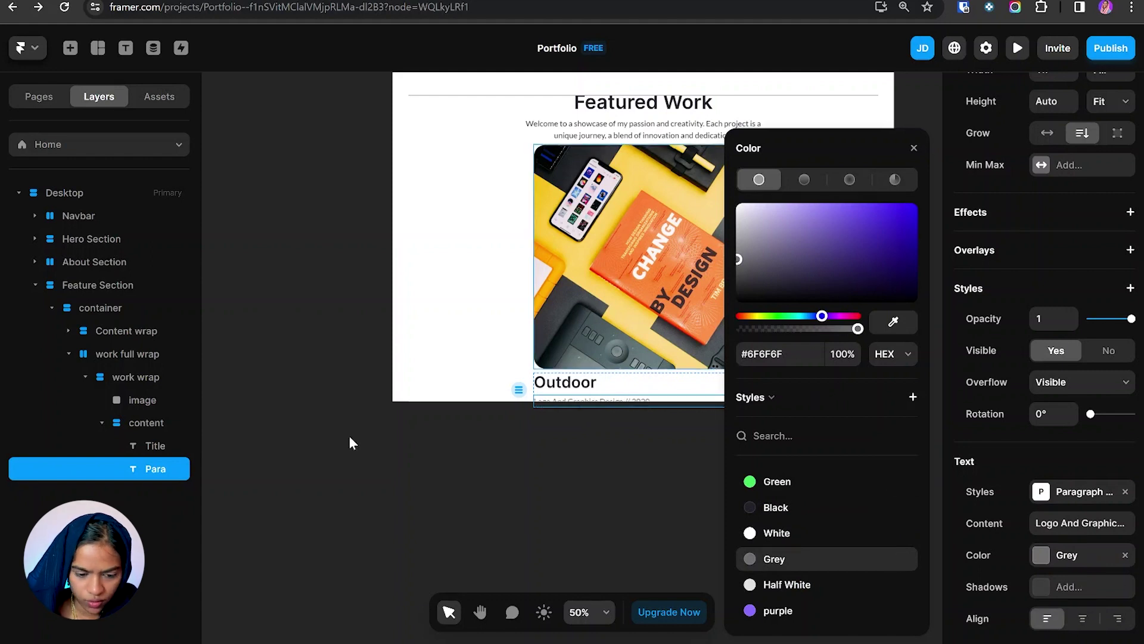
- Set the Feature Section's height to Fit Content
click(98, 285)
click(1111, 318)
click(1112, 371)
- Duplicate the work wrap card and set the work full wrap's stack direction to vertical
click(685, 291)
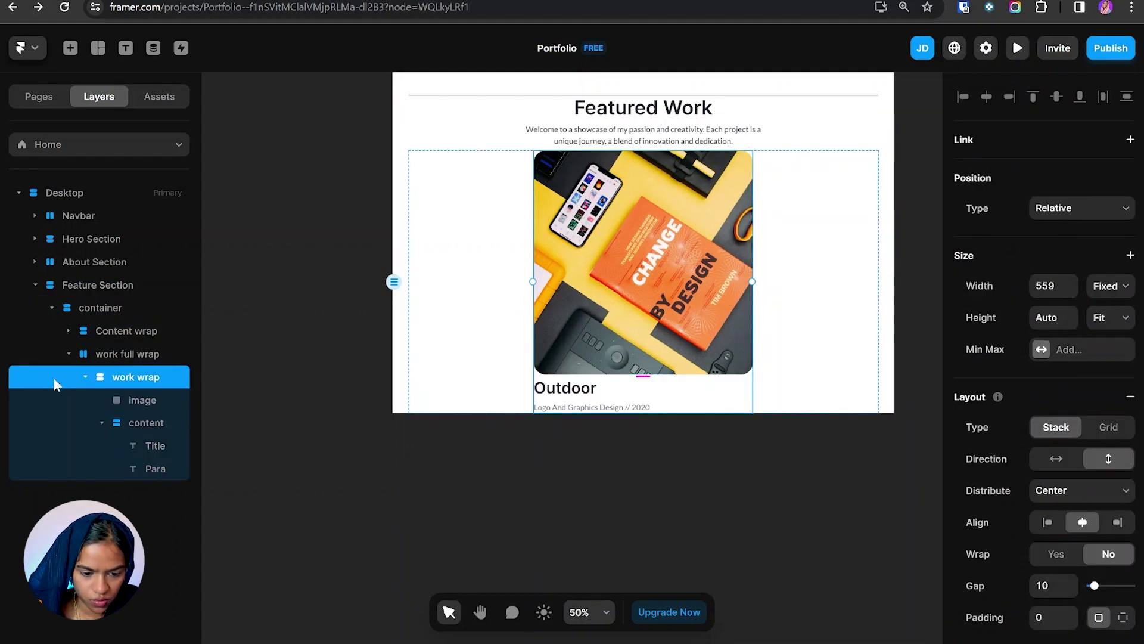
click(85, 377)
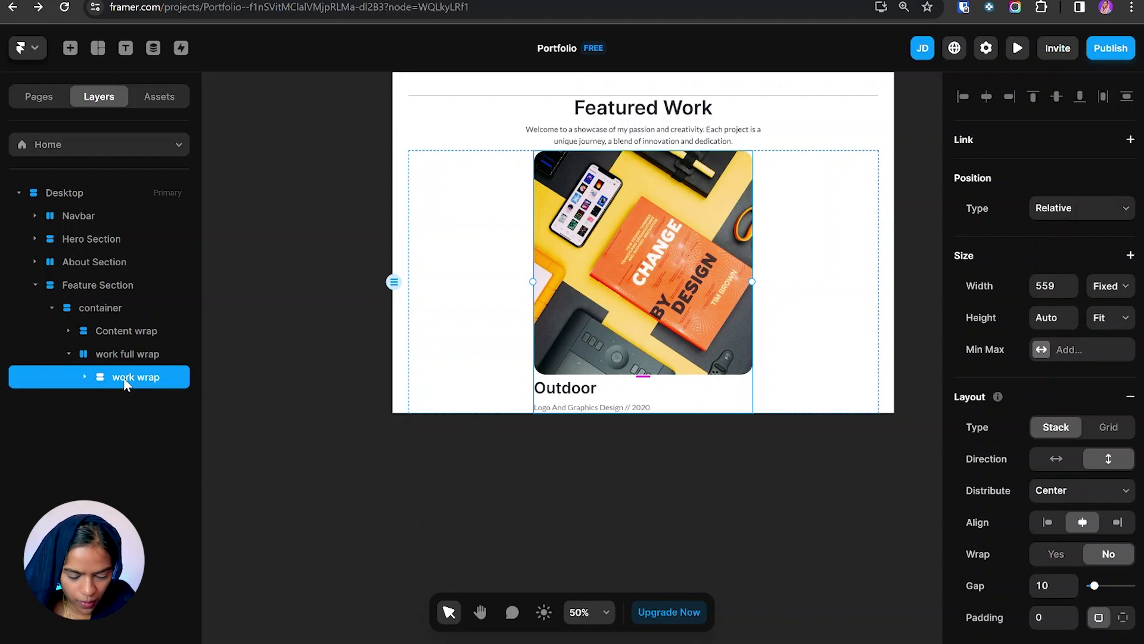
key(ctrl+d)
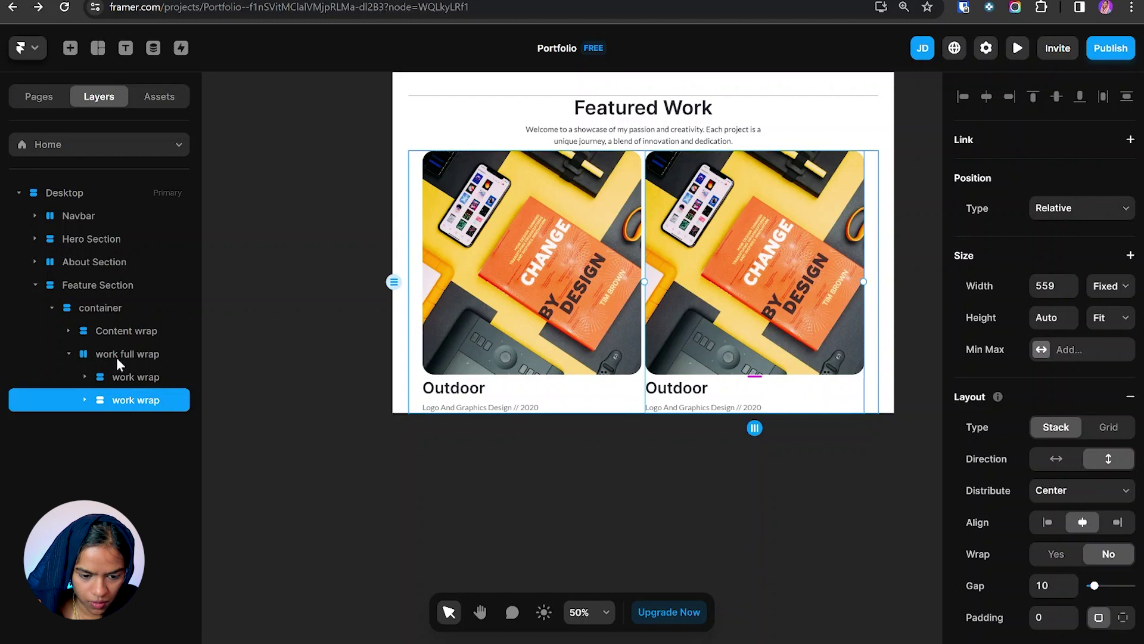
click(117, 355)
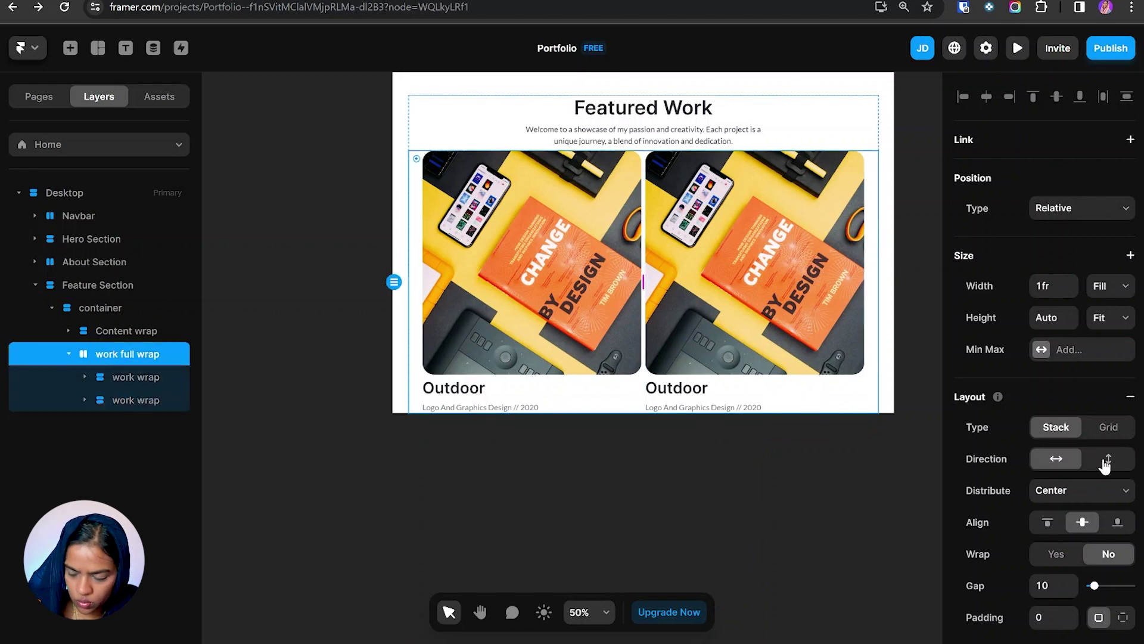
click(1107, 460)
- Wrap the work full wrap in a new stack and rename that stack full wrap
click(69, 354)
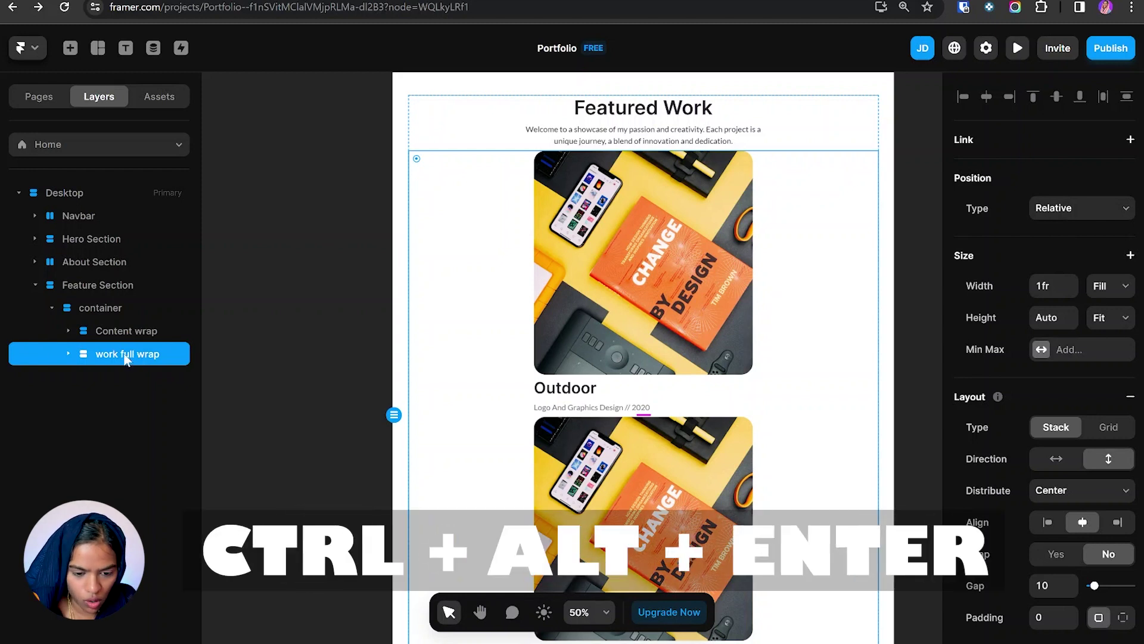
key(ctrl+alt+Return)
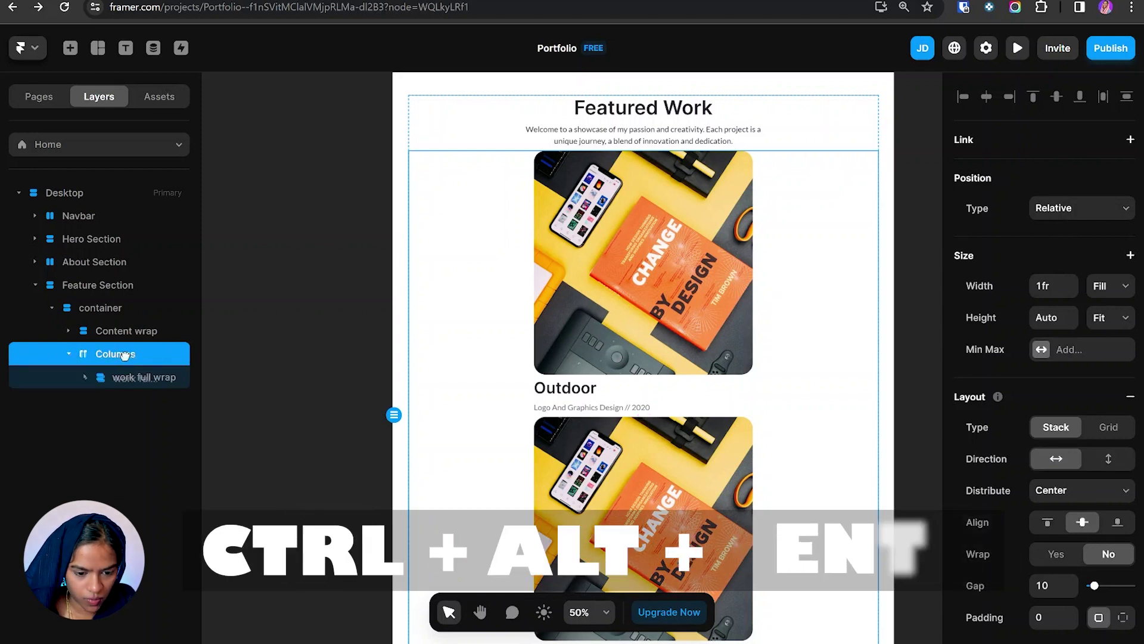
double_click(115, 354)
text(full)
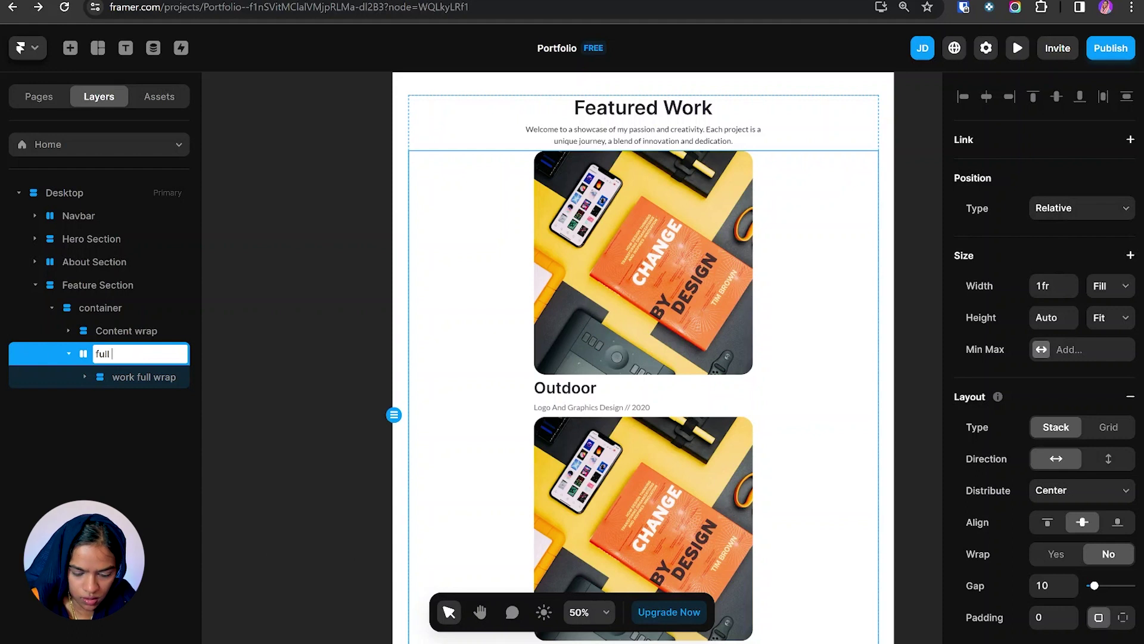
text( wrap)
key(Return)
- Duplicate the work full wrap inside full wrap to make a second column of cards
click(140, 380)
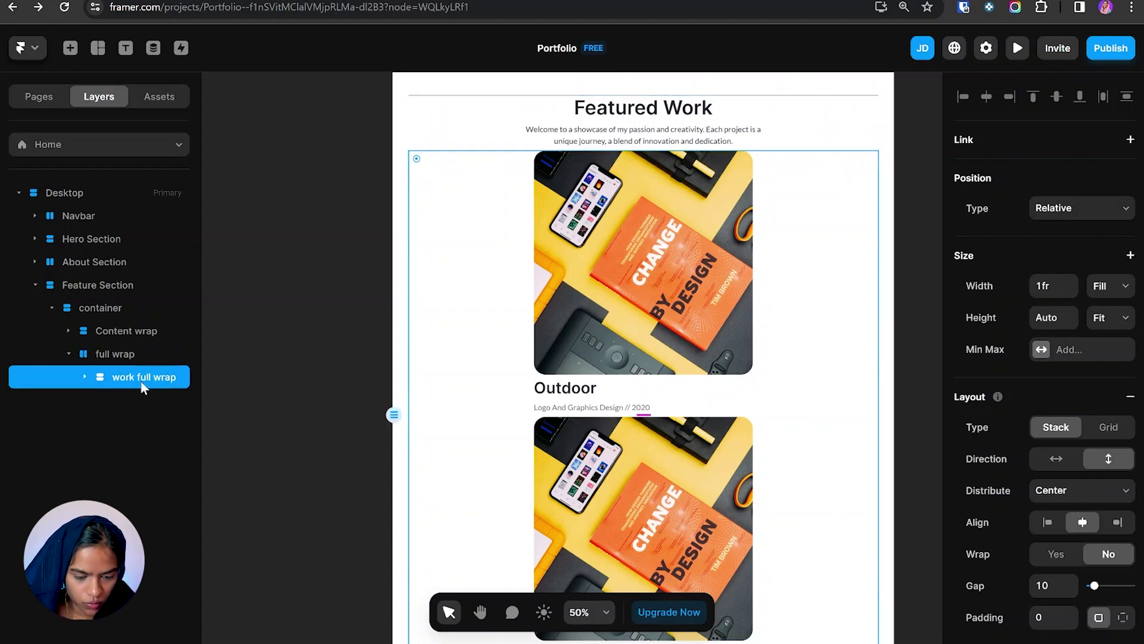
key(ctrl+d)
scroll(541, 349, down, 3)
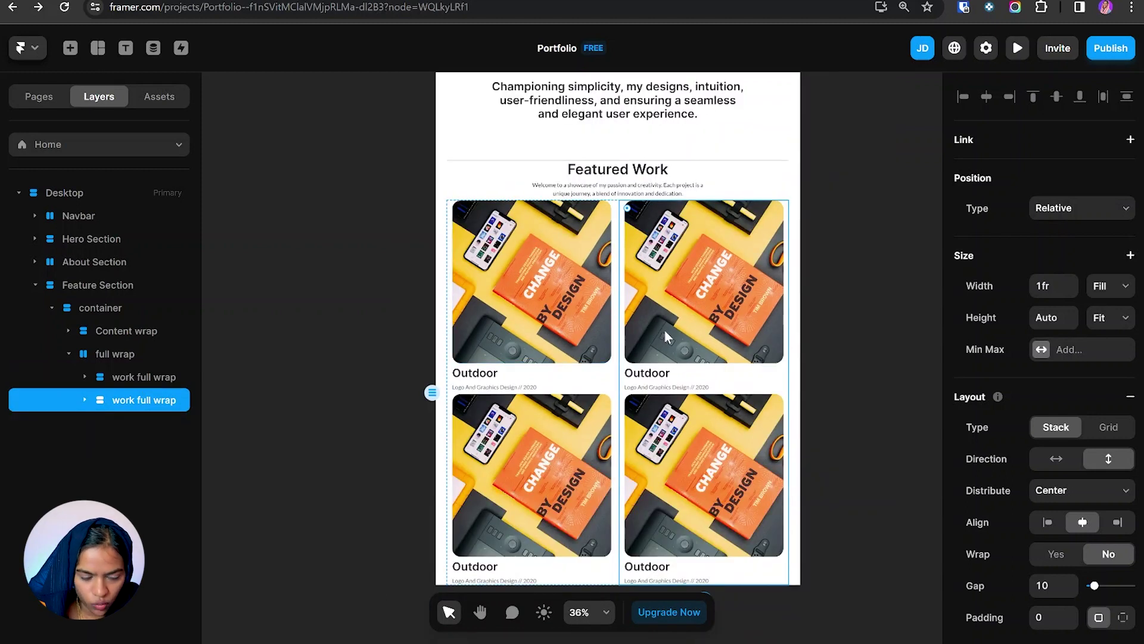
- Set the width of the work wrap cards in both columns to Fill
click(519, 282)
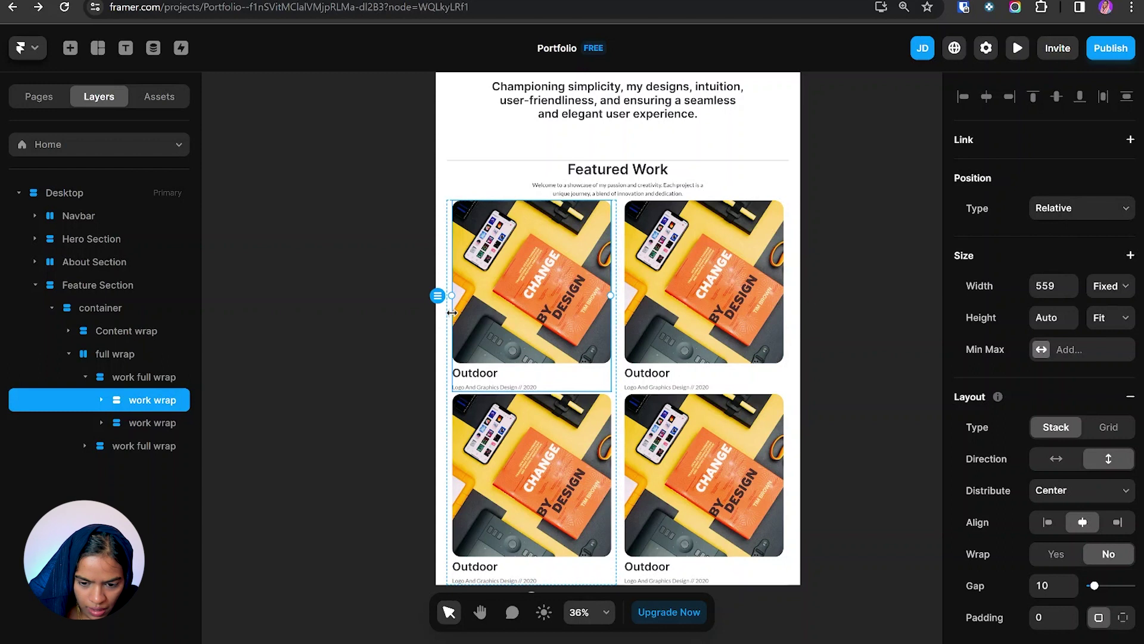
click(1096, 291)
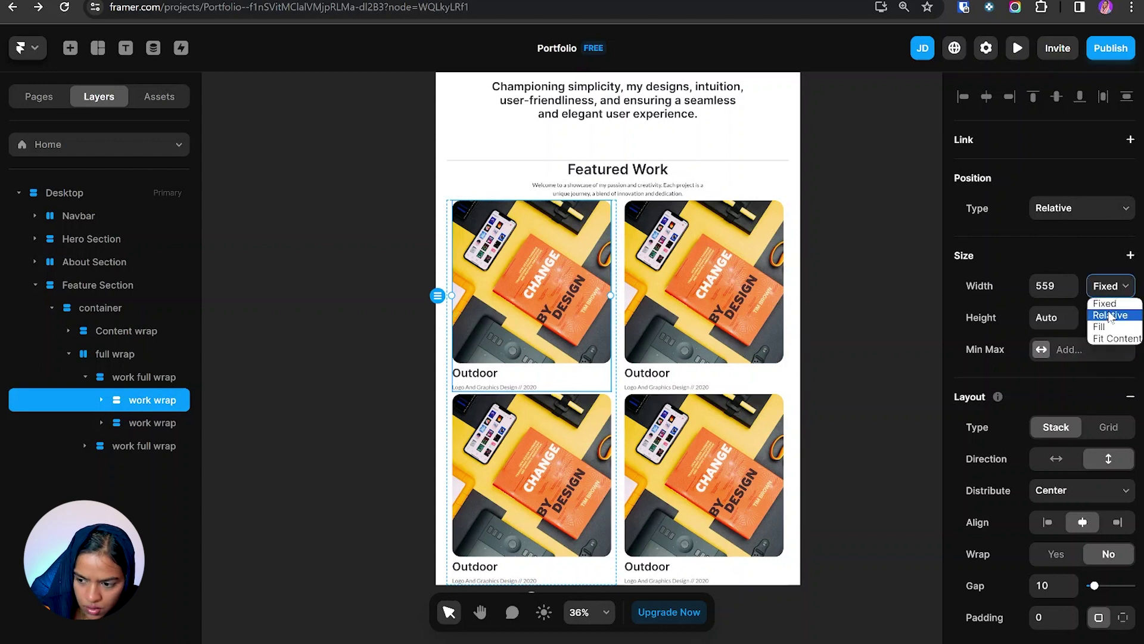
click(1110, 324)
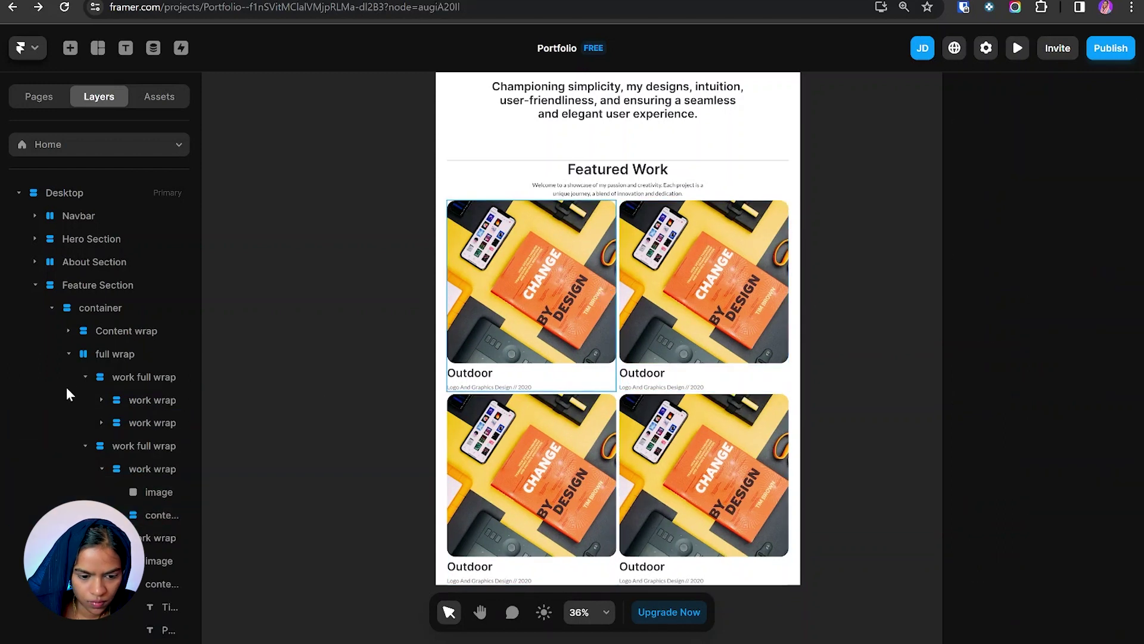
- Set the stack gap of the Feature Section's container to 37
click(115, 353)
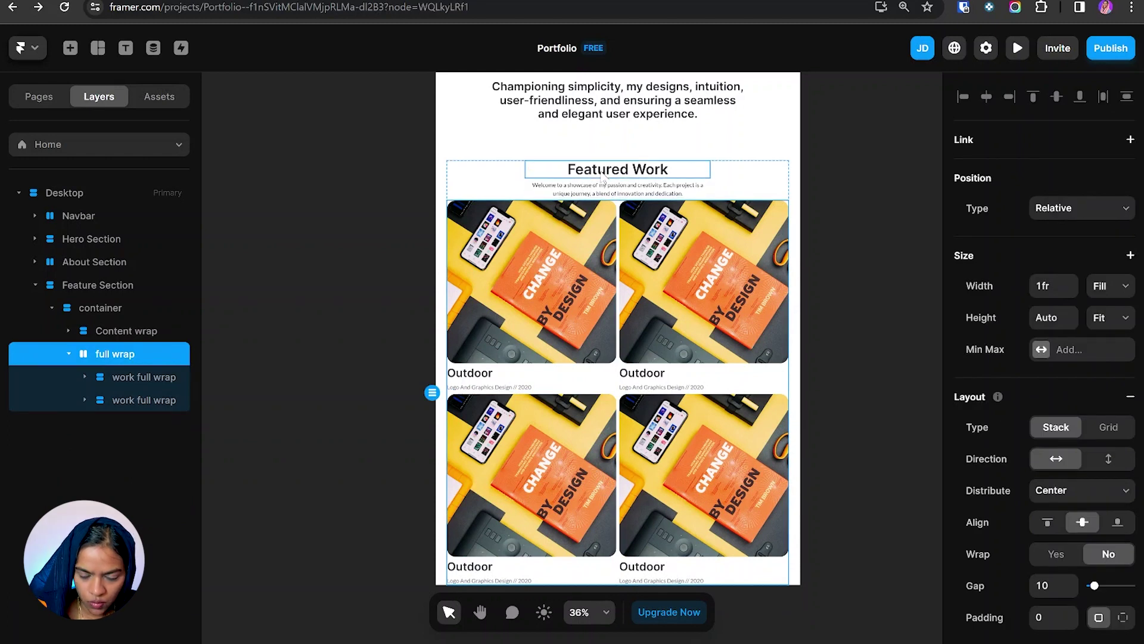
click(69, 354)
click(84, 310)
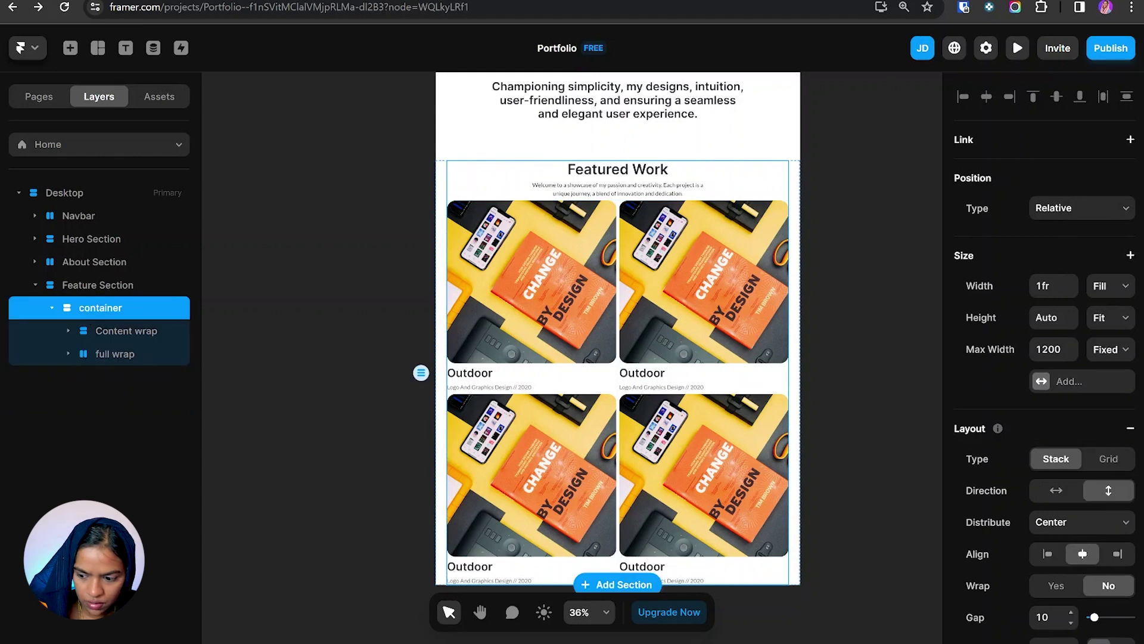
drag(1094, 618, 1099, 620)
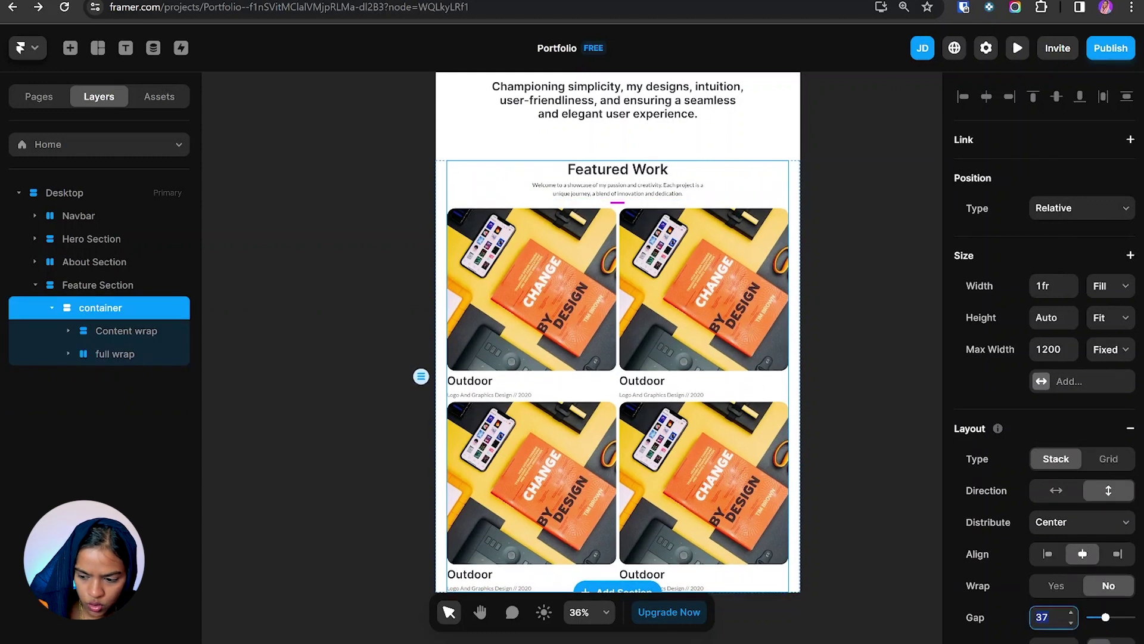
- Set the gap of the Feature Section's container to 50
click(1042, 617)
text(5)
key(Return)
- Set the gap between cards in the first work full wrap inside full wrap to 100
click(66, 356)
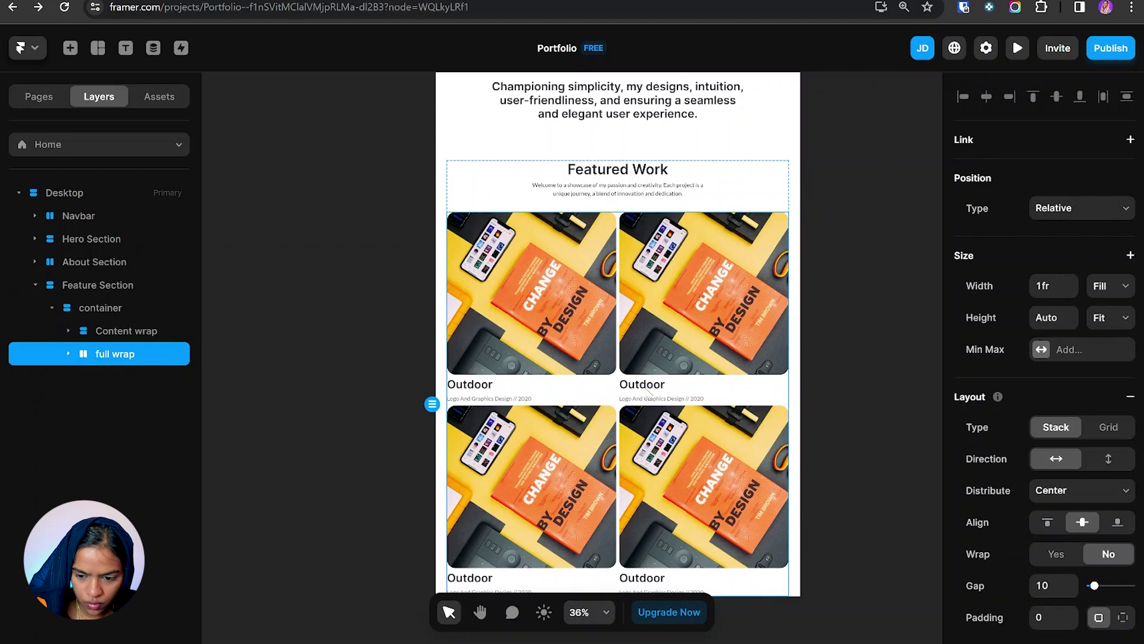
click(67, 354)
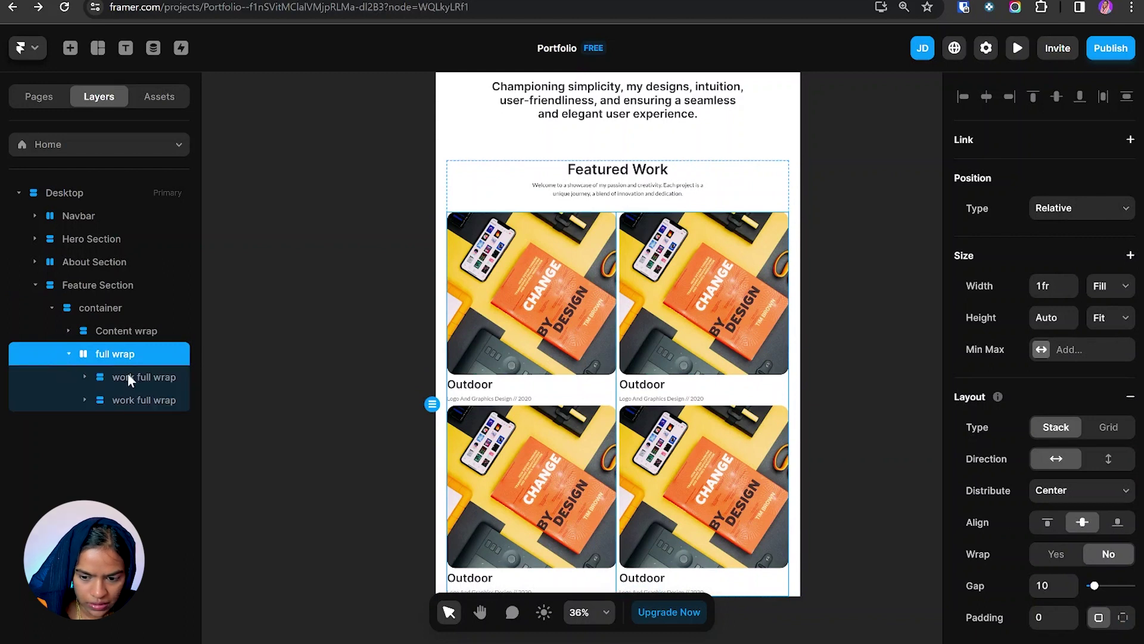
click(128, 375)
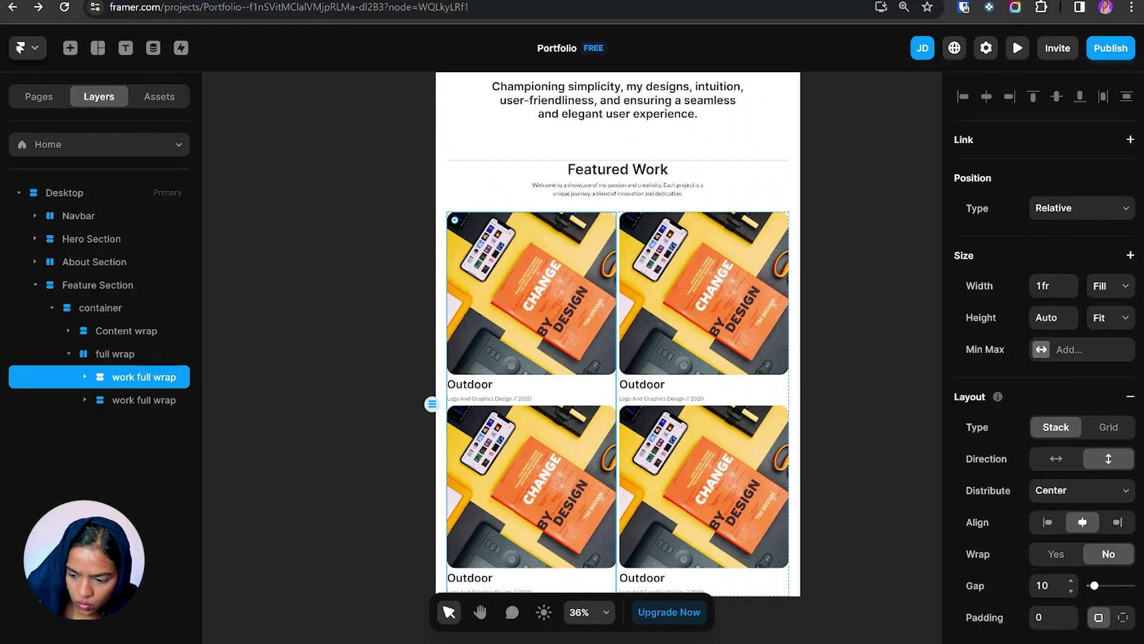
click(1043, 584)
text(100)
key(Return)
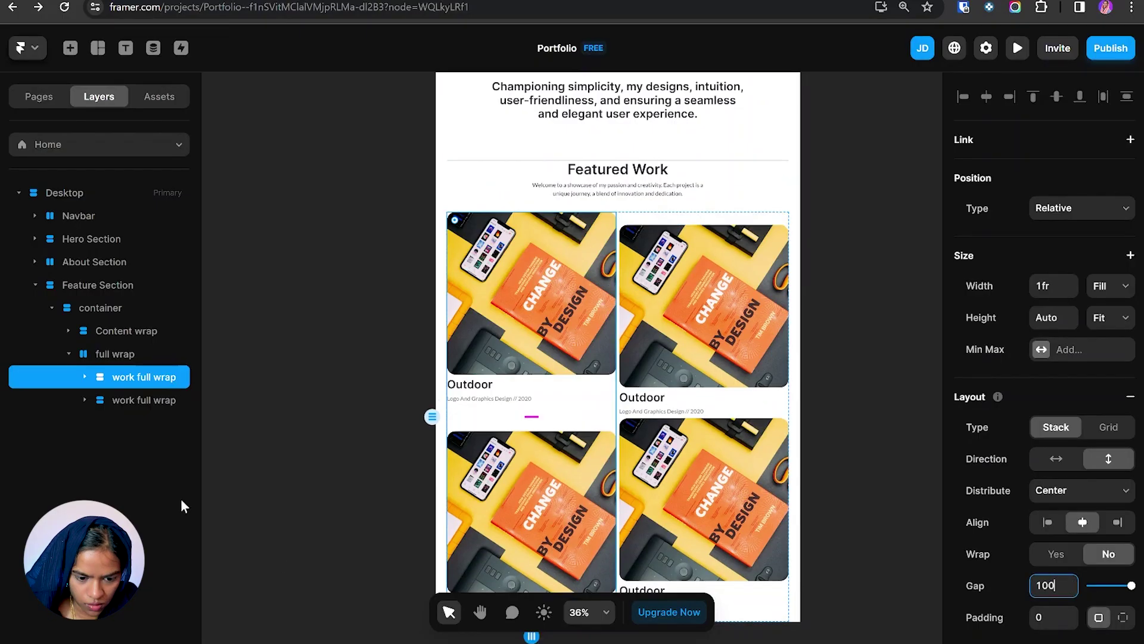
- Give the second work full wrap column the same card gap of 100
click(128, 400)
click(1051, 585)
text(100)
key(Return)
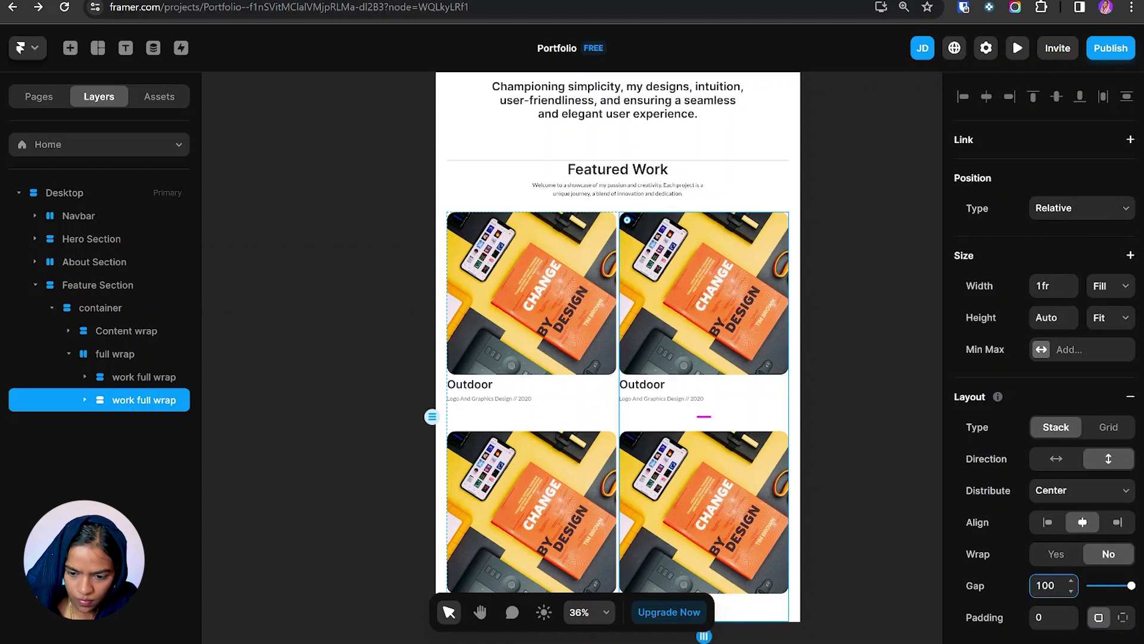
- Set the gap between the two columns of full wrap to 40
click(268, 394)
scroll(798, 473, down, 4)
scroll(604, 465, up, 4)
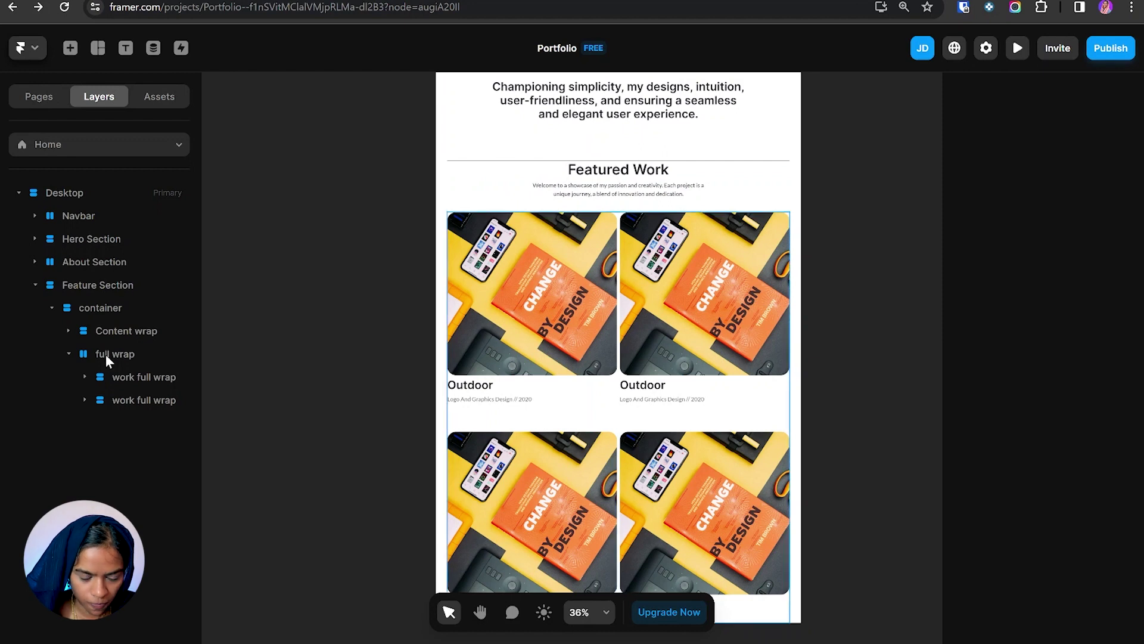
click(109, 356)
text(050)
key(Return)
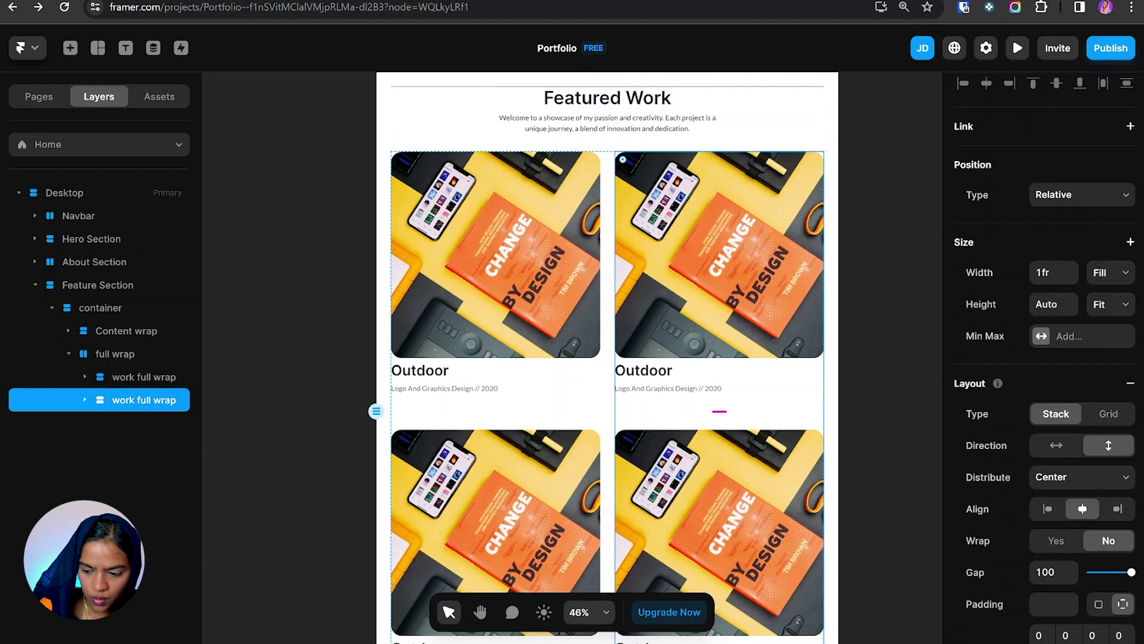
- Set the top padding of the second work full wrap column to 100
scroll(1047, 617, down, 5)
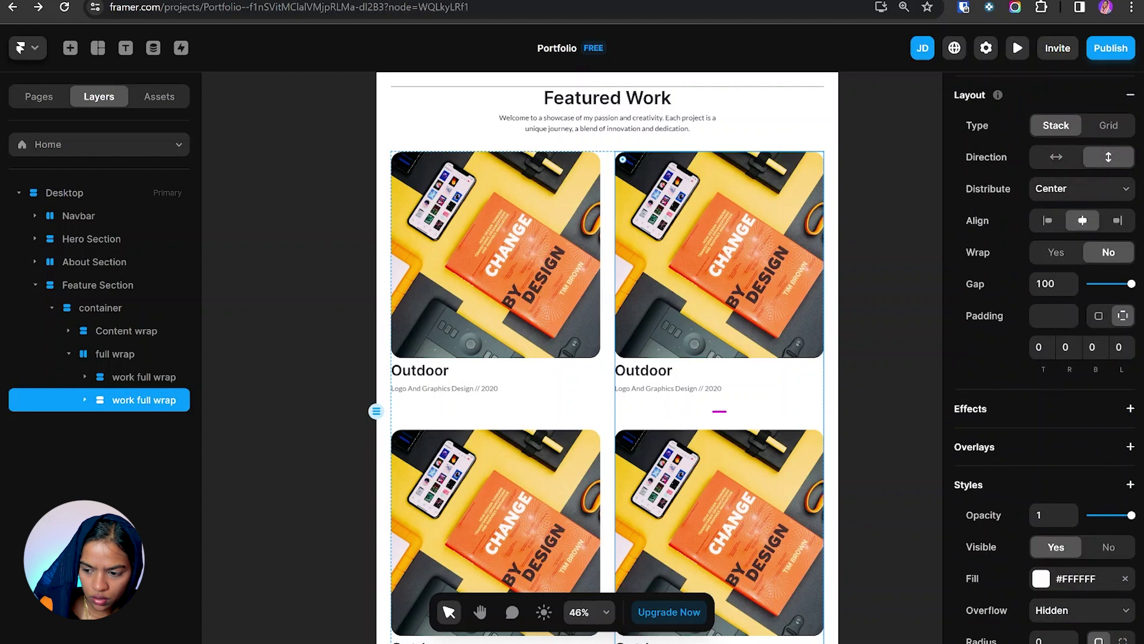
click(1040, 347)
key(Return)
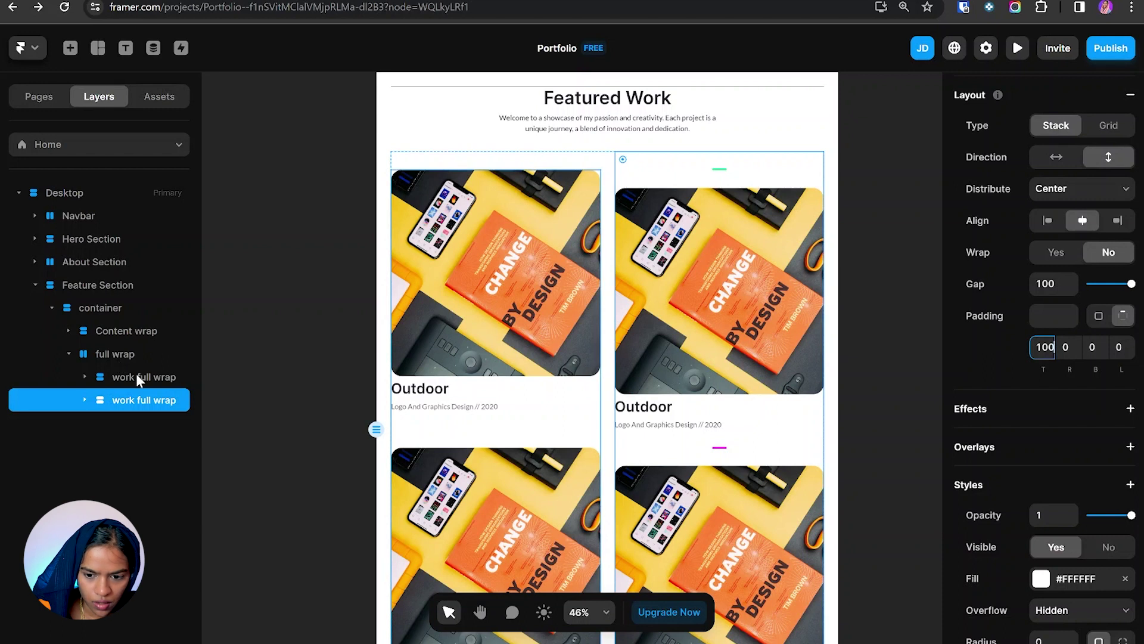
- Set full wrap's distribution to Start and align its two columns to the top
click(144, 354)
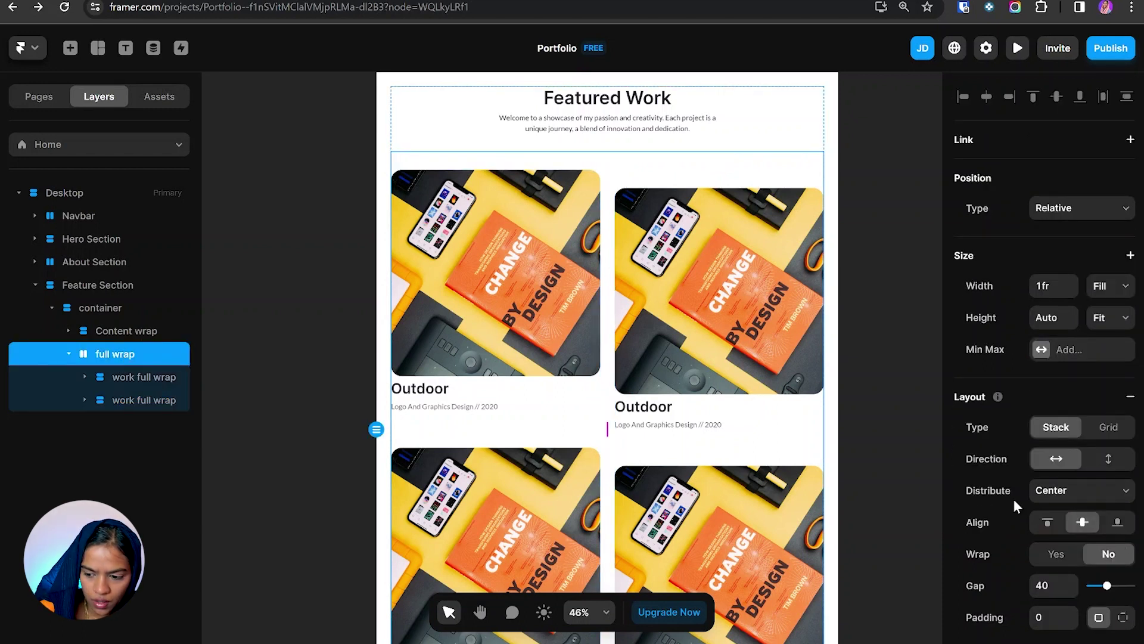
click(1051, 502)
click(1061, 509)
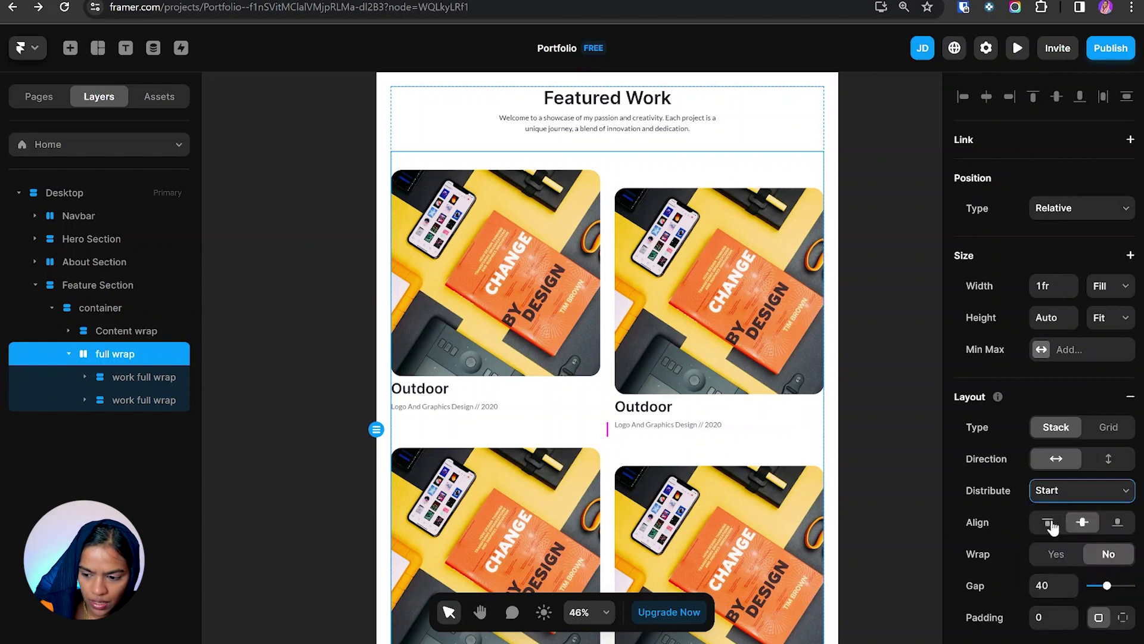
click(1047, 525)
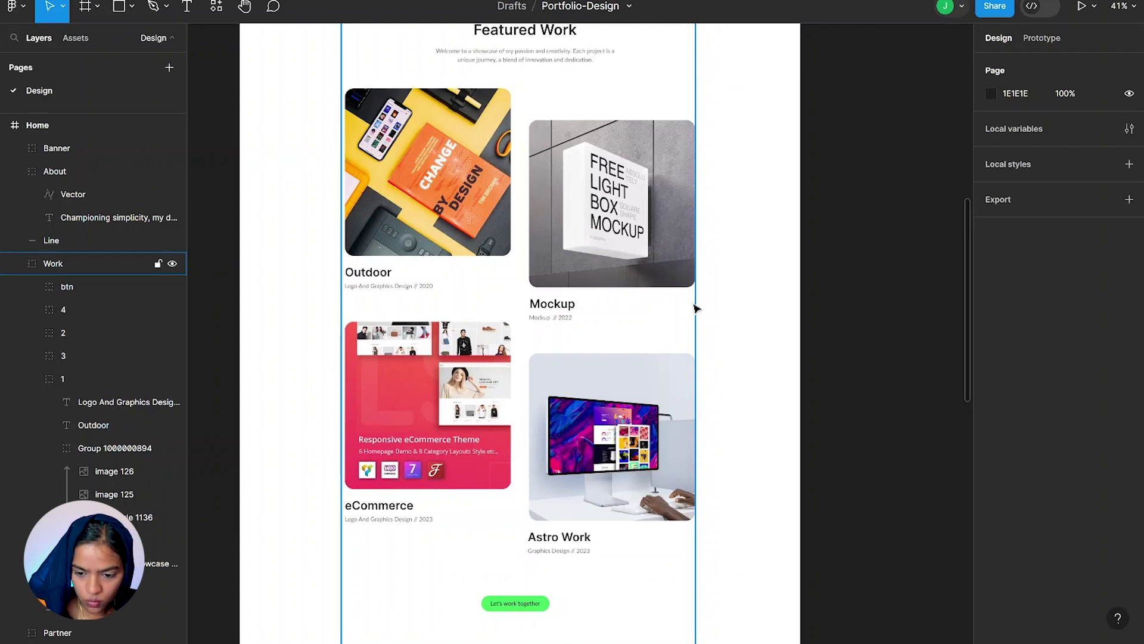
- Copy the Mockup title and "Mockup // 2022" caption from Figma into the light box card's texts in Framer
double_click(551, 304)
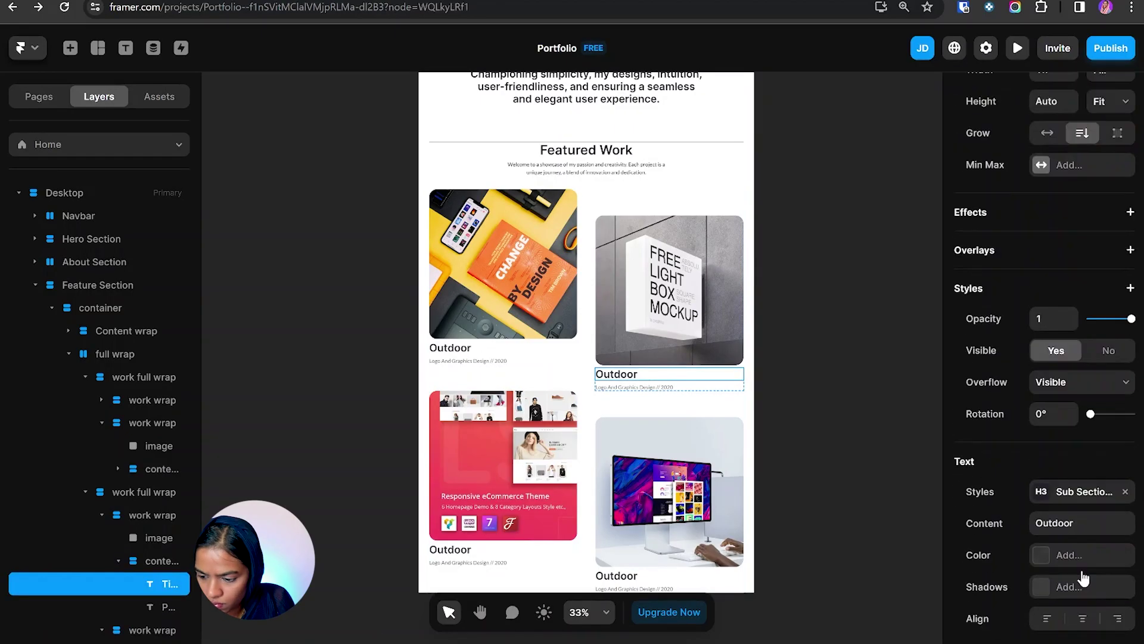
text(Mockup)
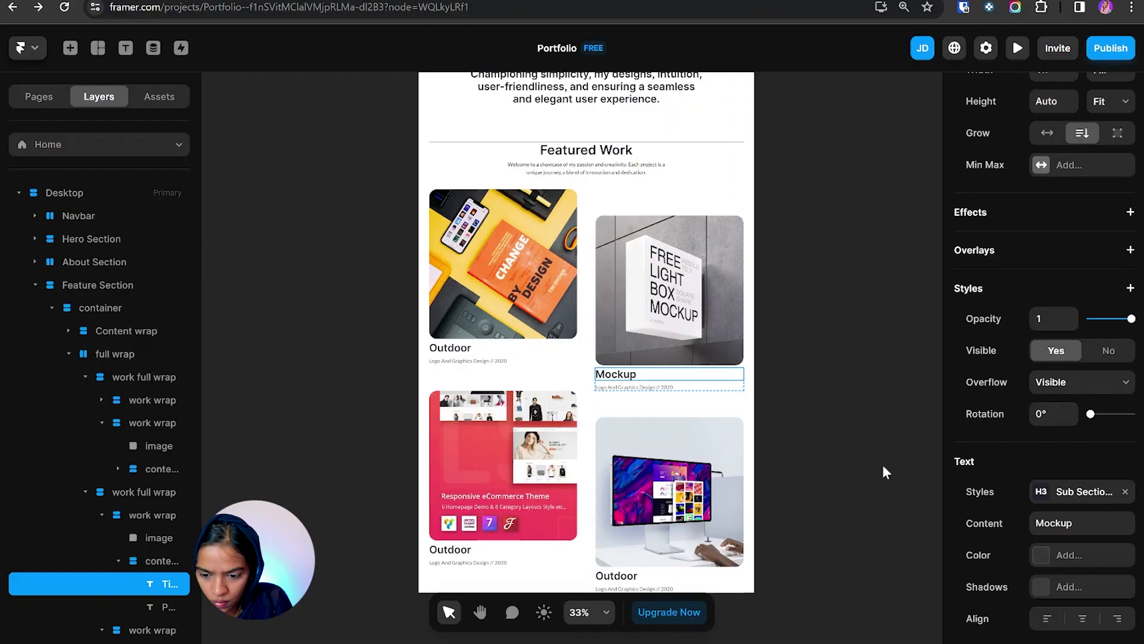
click(634, 386)
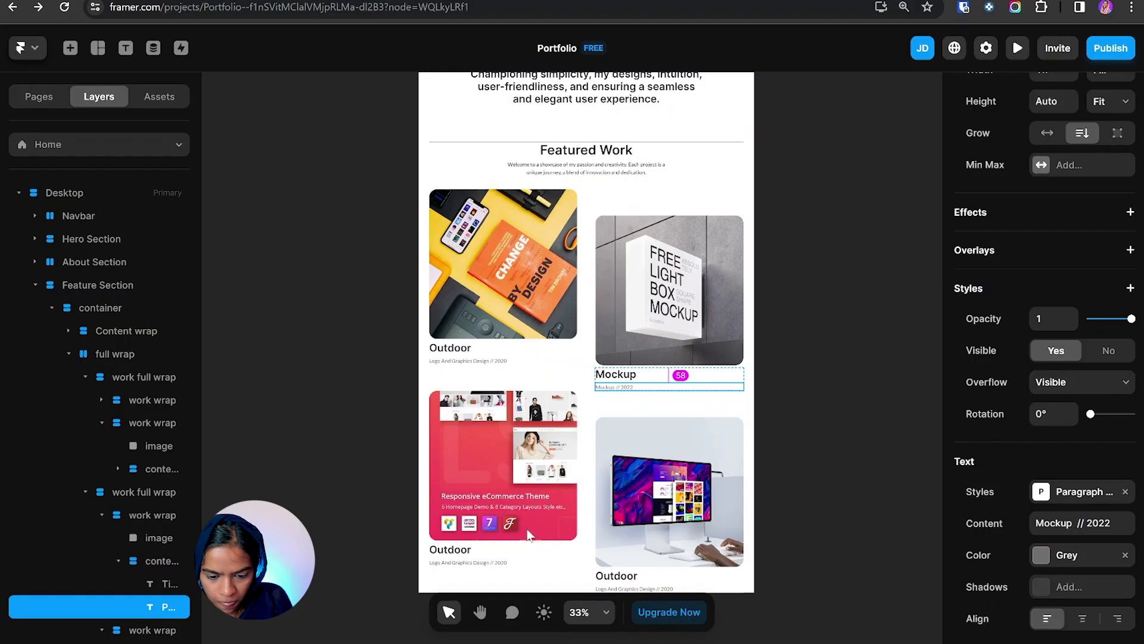
- Replace the red card's title with eCommerce and its caption with "Logo And Graphics Design // 2023" from the Figma design
click(453, 549)
text(eCommerce)
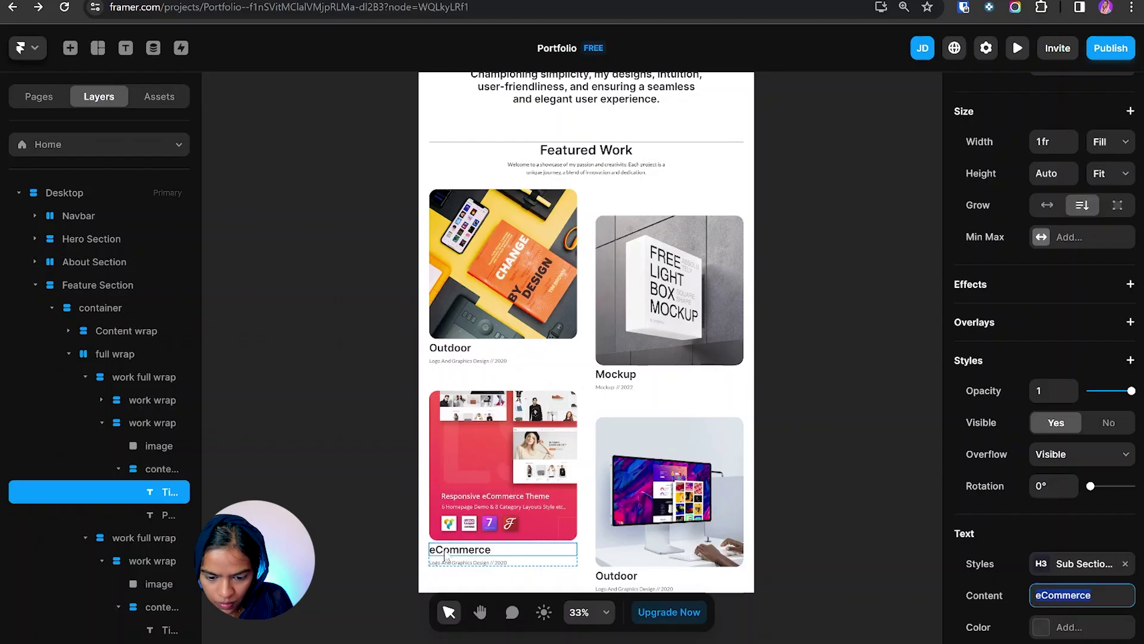
click(453, 562)
text(Logo And Graphics Design // 2023)
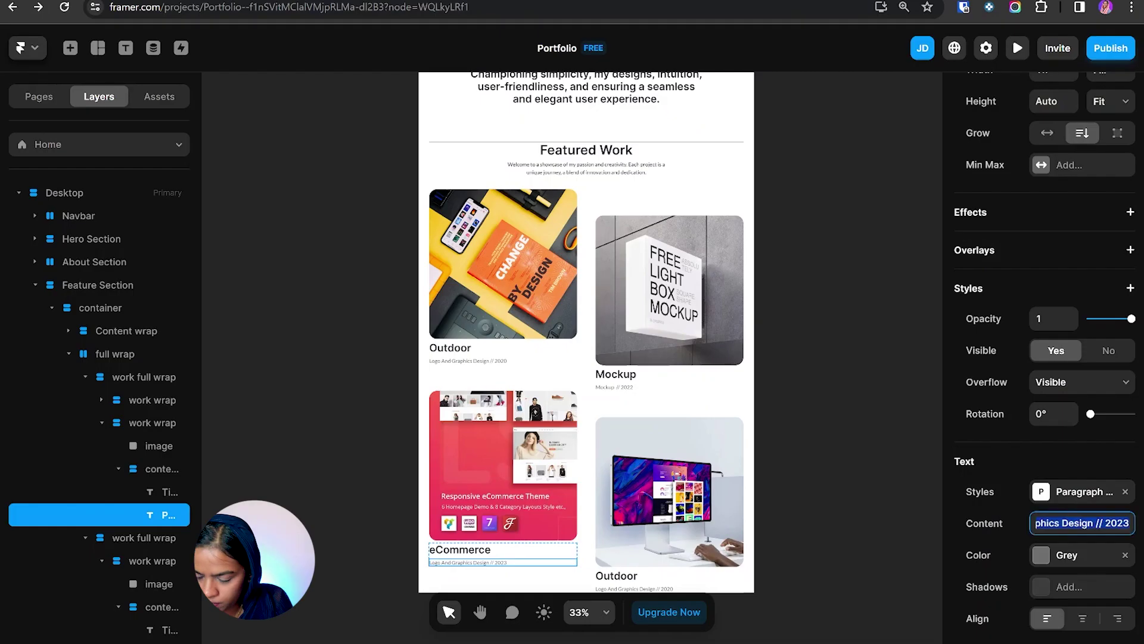
- Replace the monitor card's title with Astro Work and its caption with "Graphics Design // 2023" from the Figma design
click(617, 575)
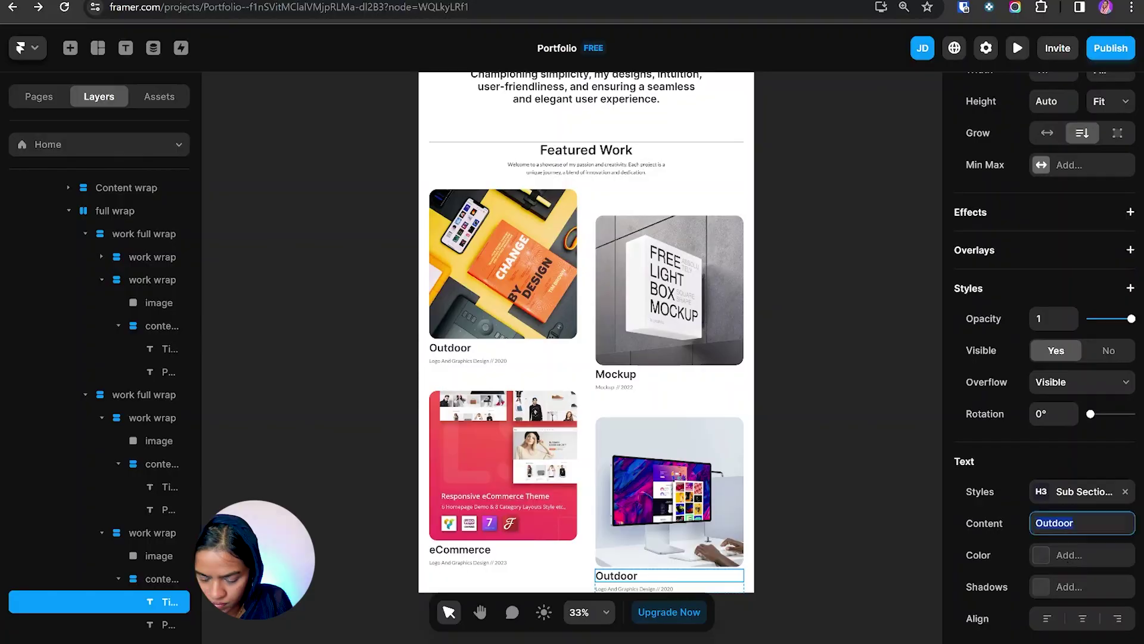
text(Astro Work)
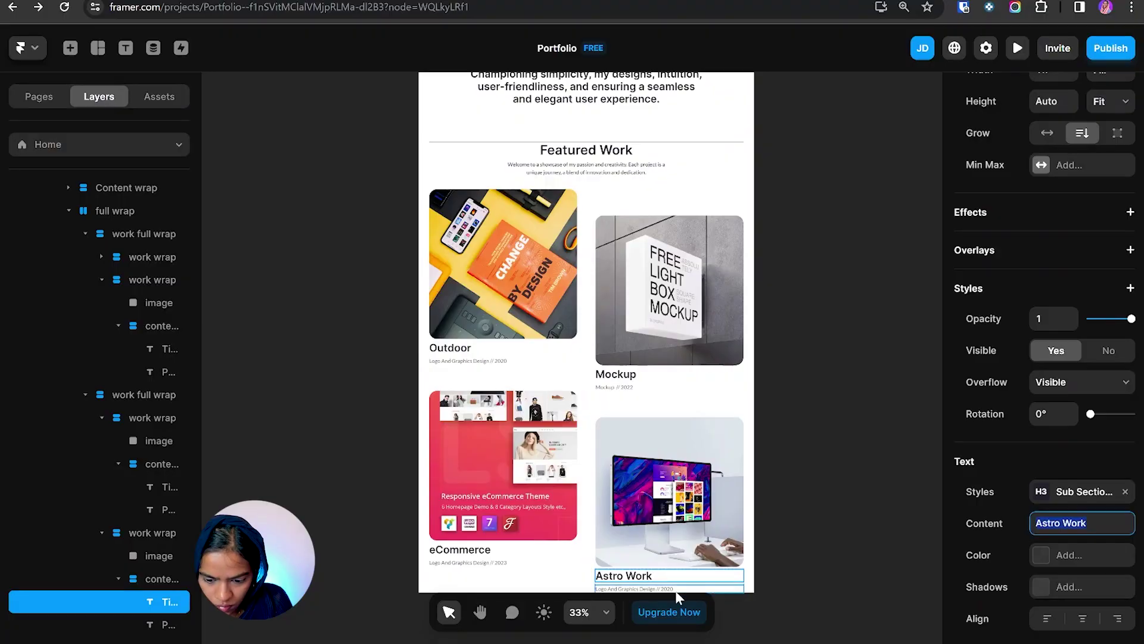
click(675, 588)
text(Graphics Design // 2023)
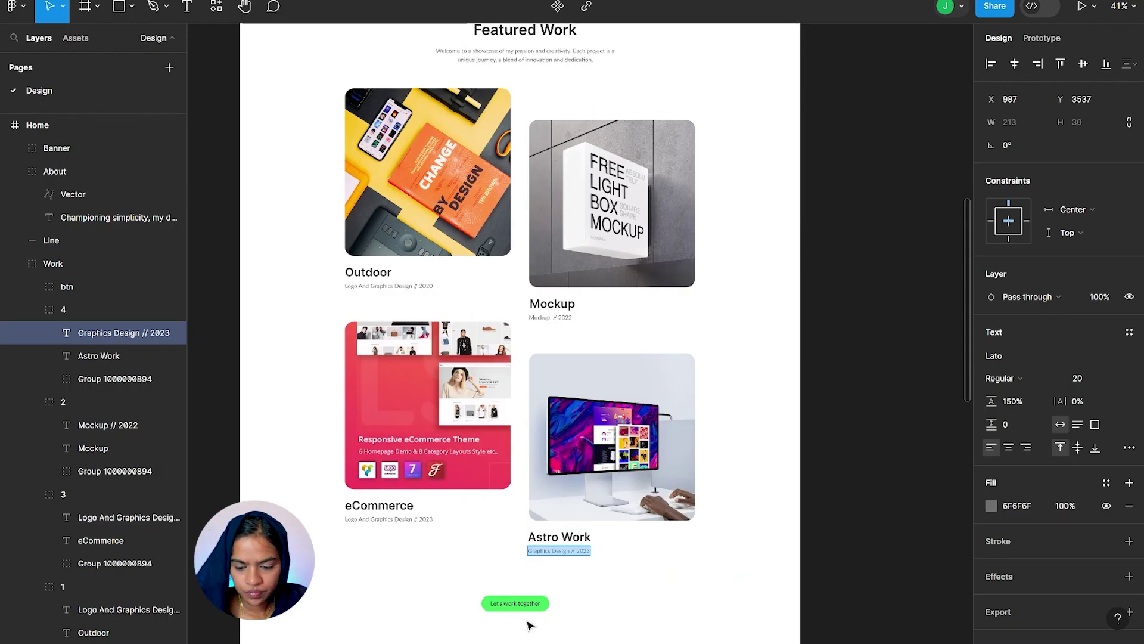
scroll(516, 409, down, 3)
key(Escape)
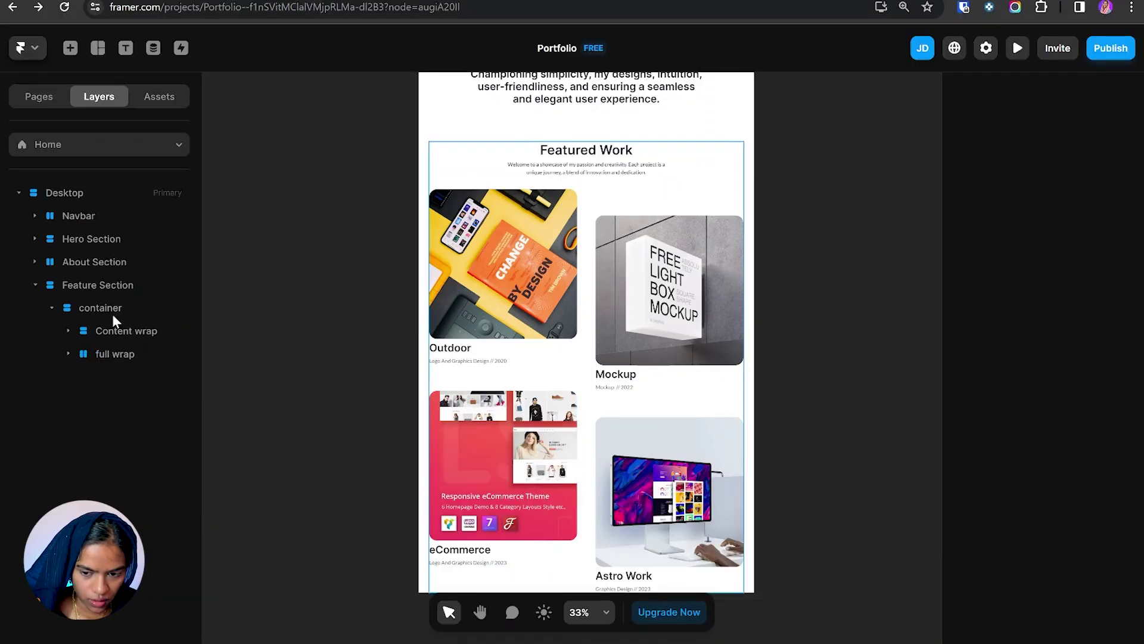
- Insert the project's Button component into the Feature Section's container below full wrap
click(112, 314)
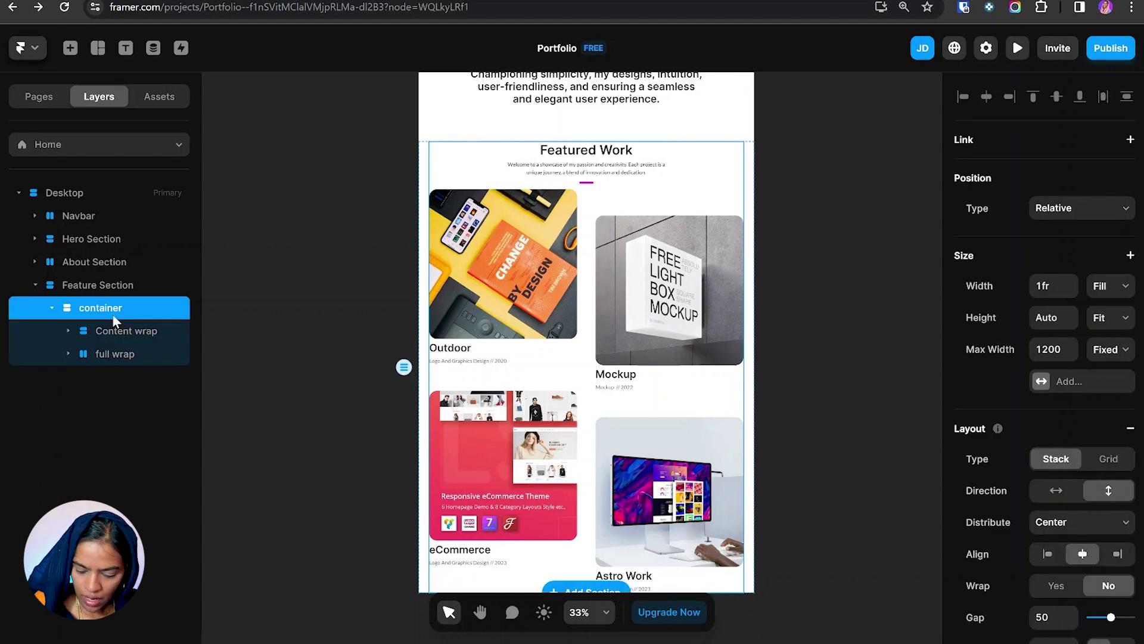
key(ctrl+k)
text(butt)
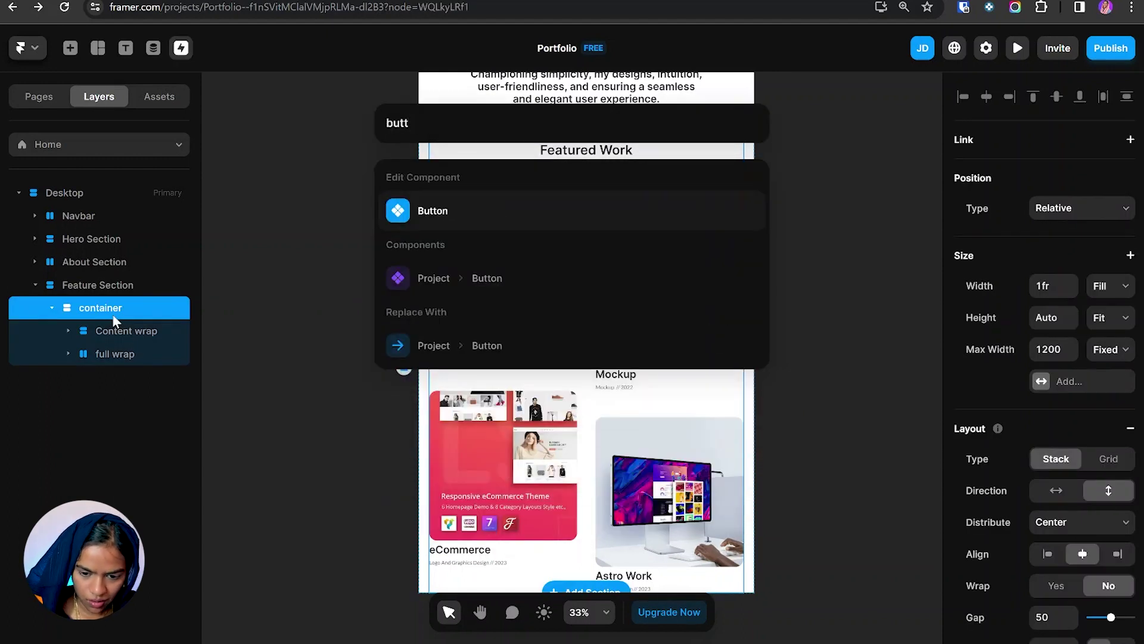
click(438, 280)
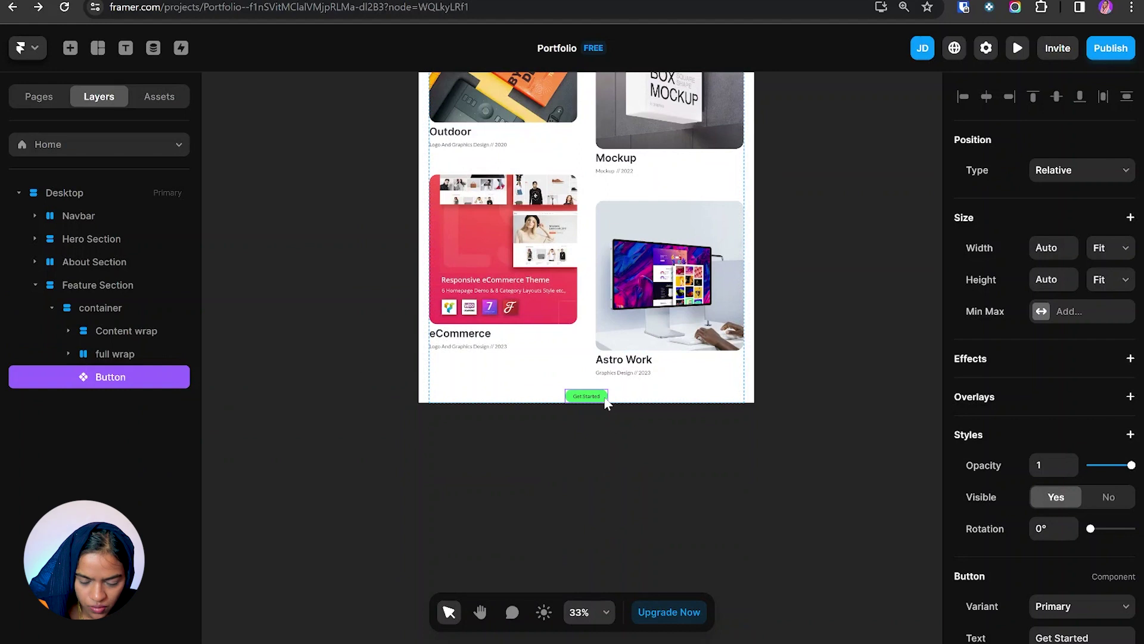
- Set the new button's text to "Let's Work Together"
scroll(1045, 417, down, 1)
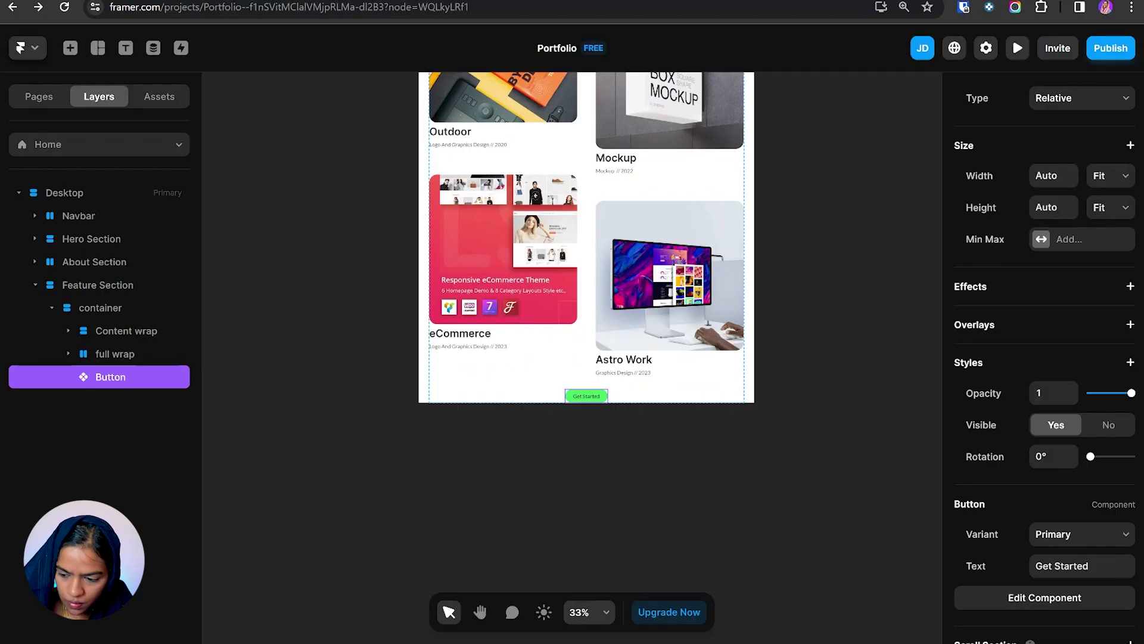
click(1102, 564)
text(Let's Wo)
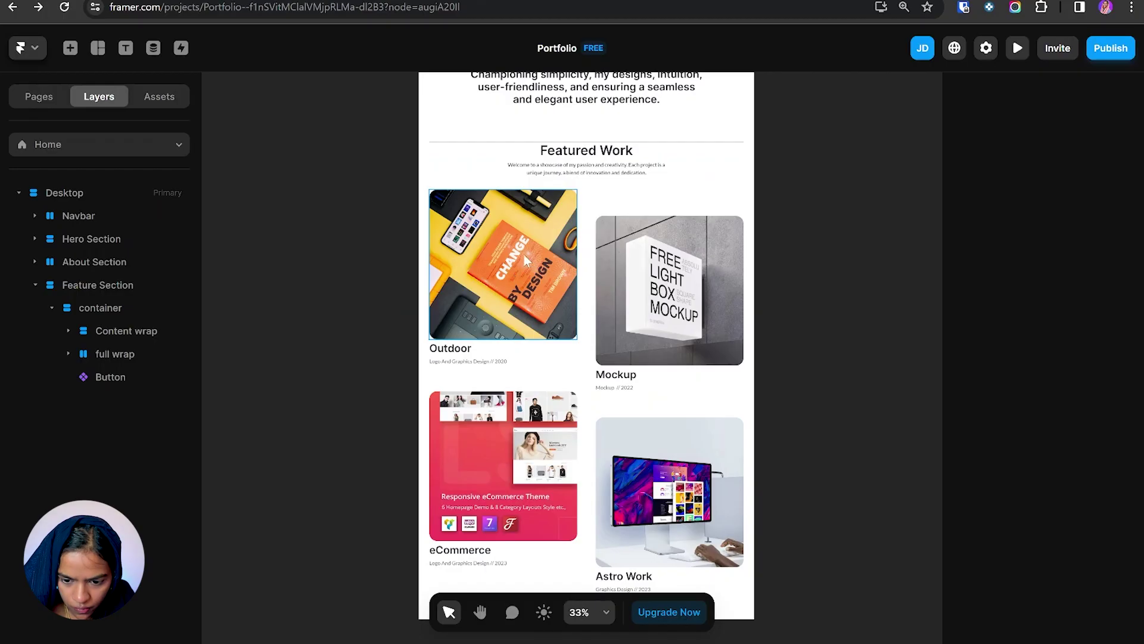
- Set the gap of the Feature Section's container to 100
click(133, 306)
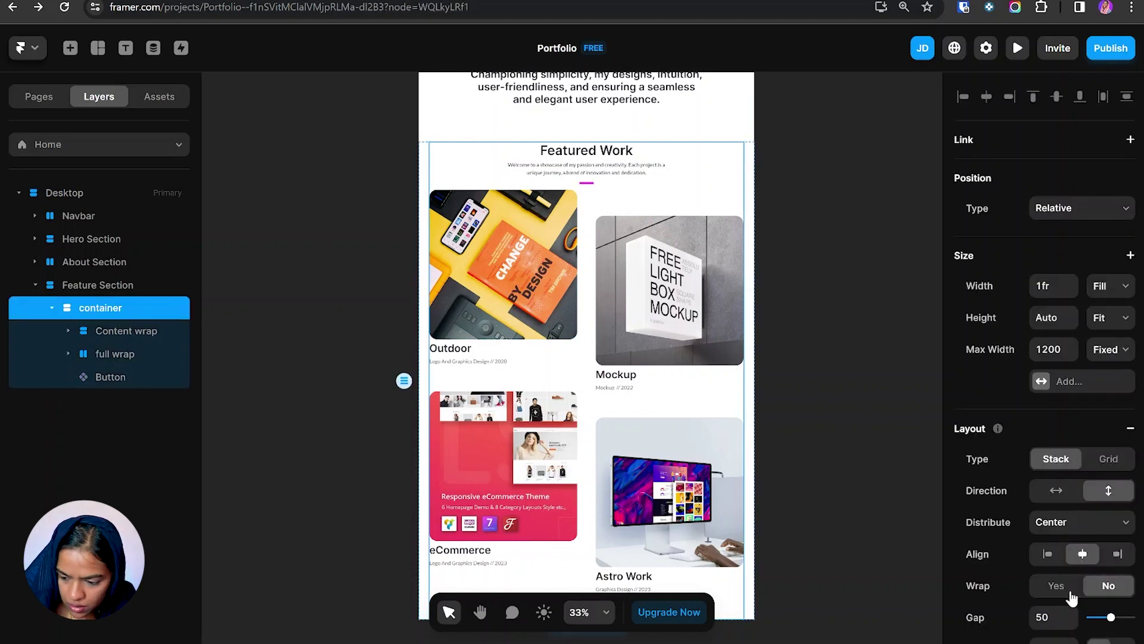
scroll(1072, 597, down, 1)
click(1052, 543)
text(100)
key(Return)
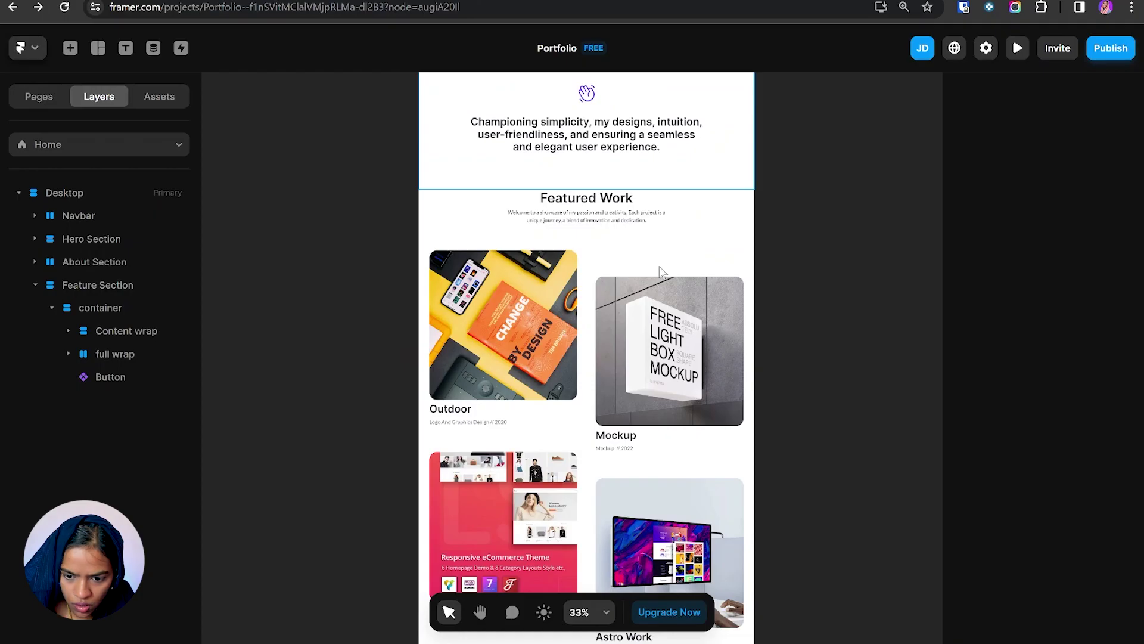
- Switch the Feature Section to individual side padding and set its top padding to 140
click(130, 288)
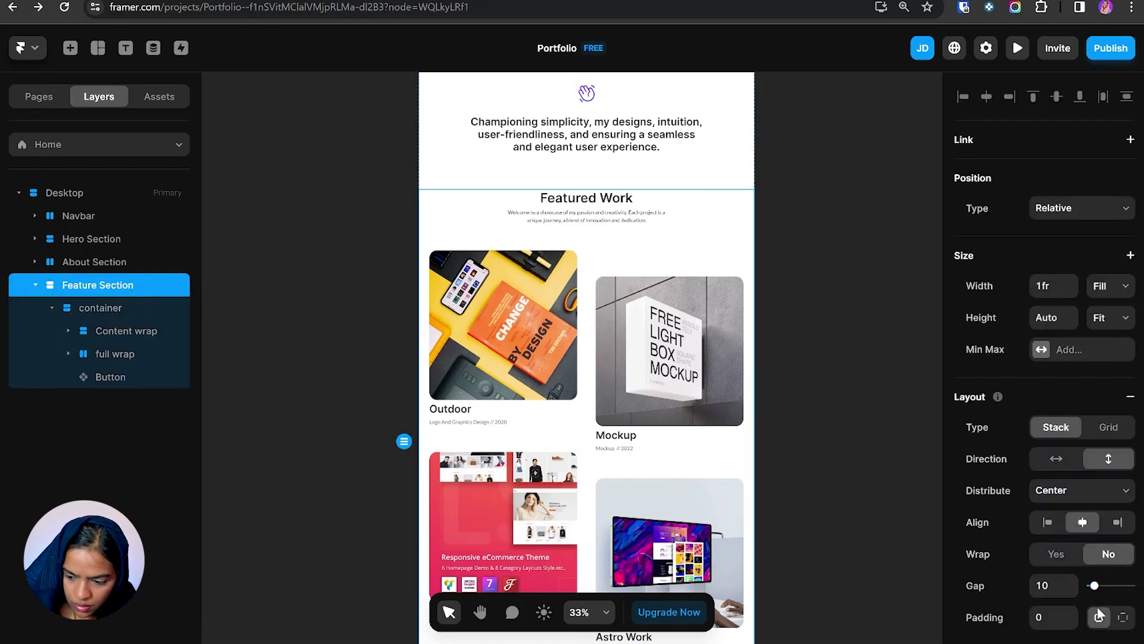
click(1123, 617)
scroll(1053, 459, down, 4)
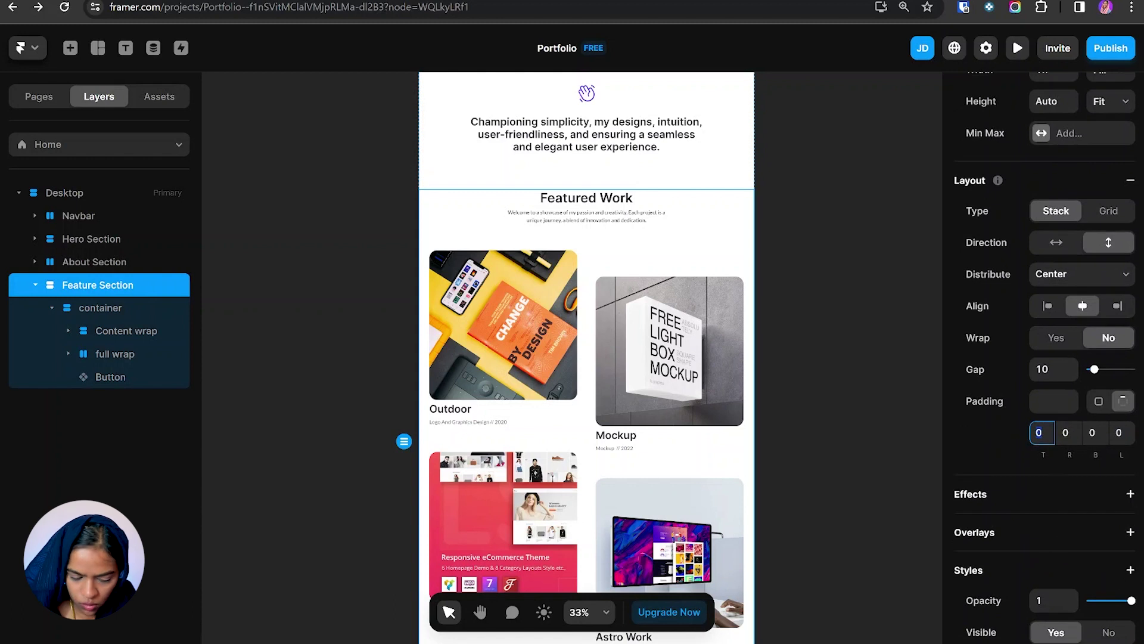
text(140)
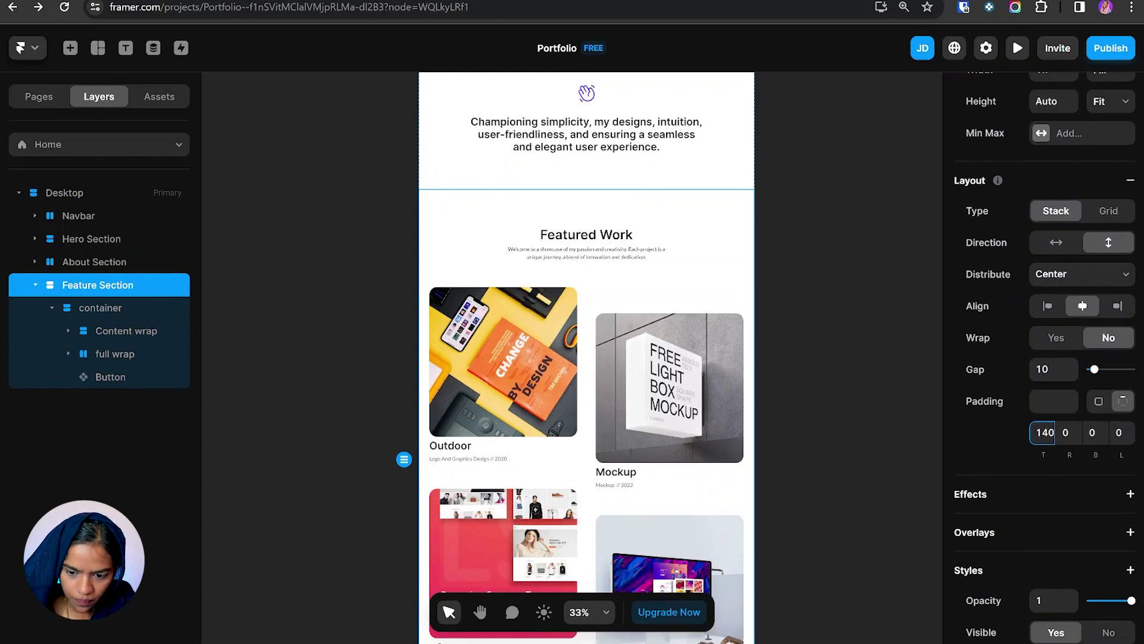
scroll(725, 342, down, 5)
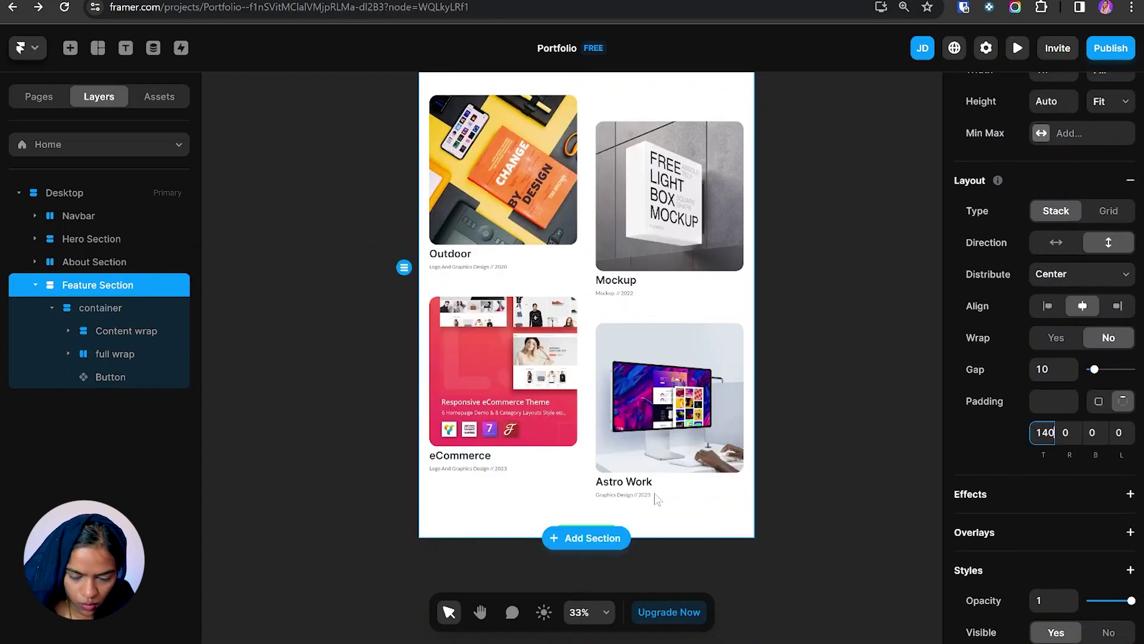
- Check the end of the Work section in Figma and add a solid Grey border to the Framer container with top and right widths 0
key(alt+Tab)
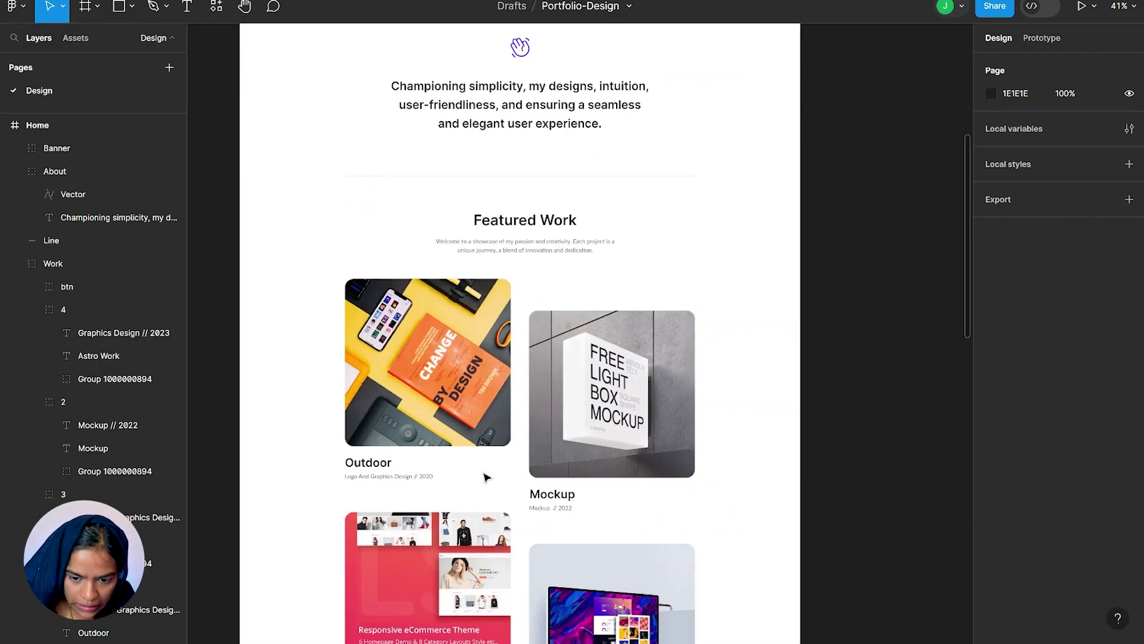
scroll(485, 473, down, 3)
scroll(485, 475, down, 2)
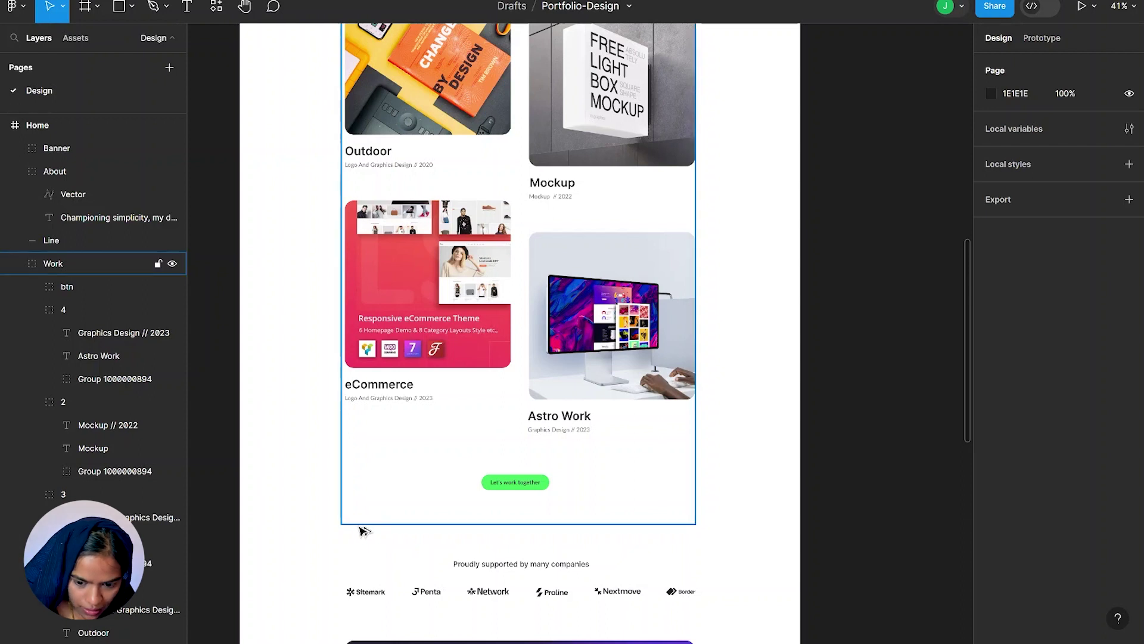
key(alt+Tab)
click(122, 309)
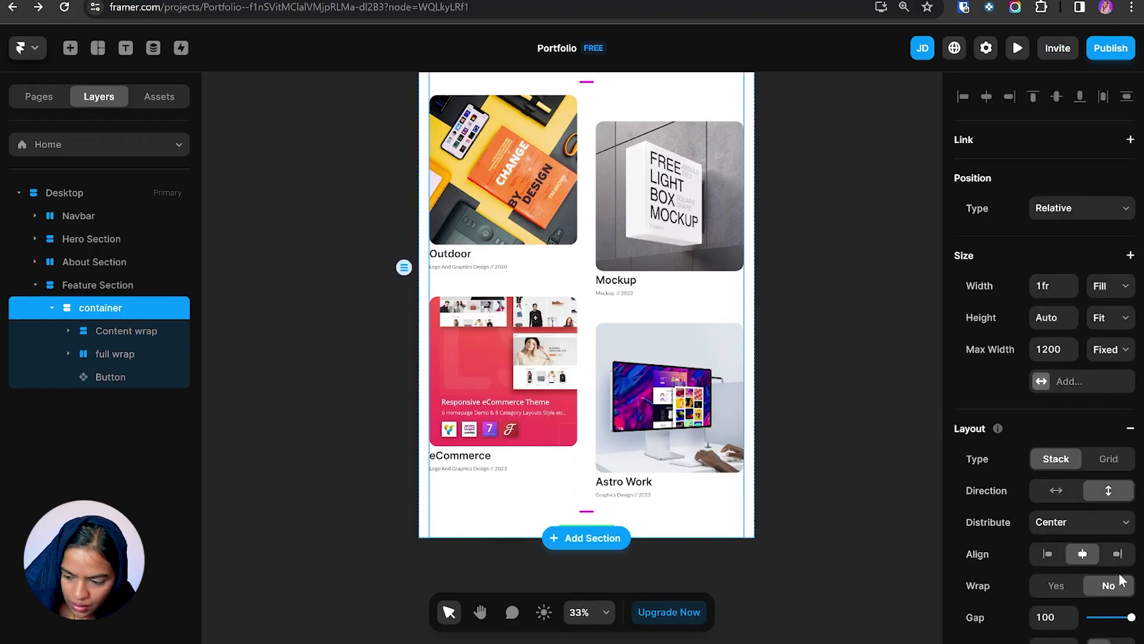
scroll(1118, 572, down, 3)
scroll(1110, 590, down, 5)
click(1050, 492)
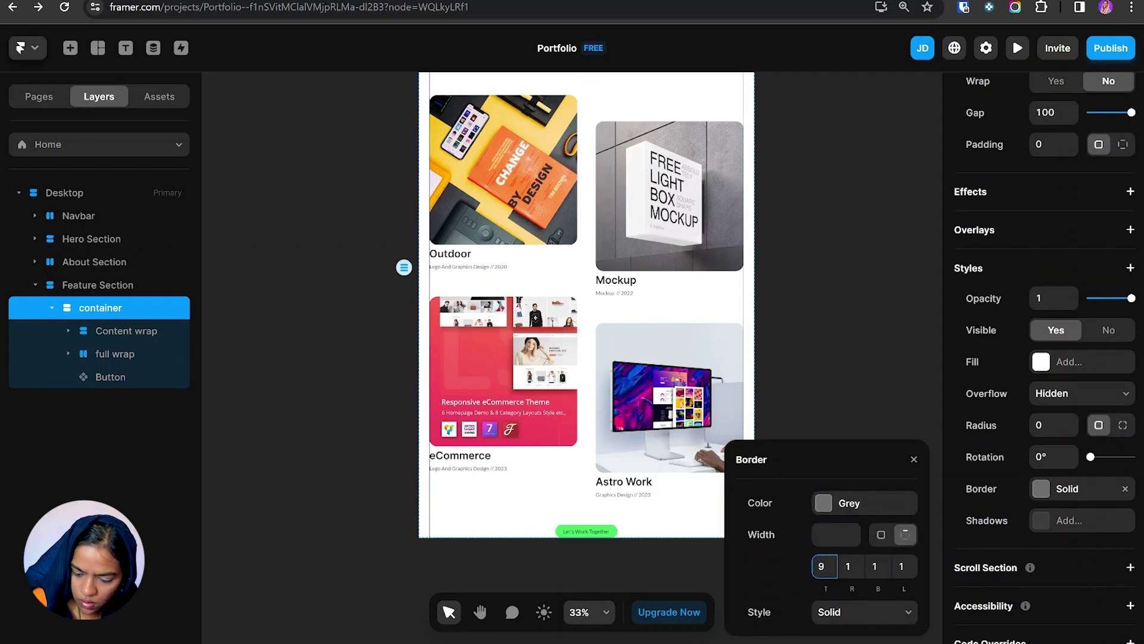
key(BackSpace)
text(0)
key(Tab)
text(0)
key(Tab)
key(Tab)
text(0)
- Reselect the Feature Section's container and go to its layout and style settings
click(310, 387)
click(103, 308)
scroll(1088, 551, down, 4)
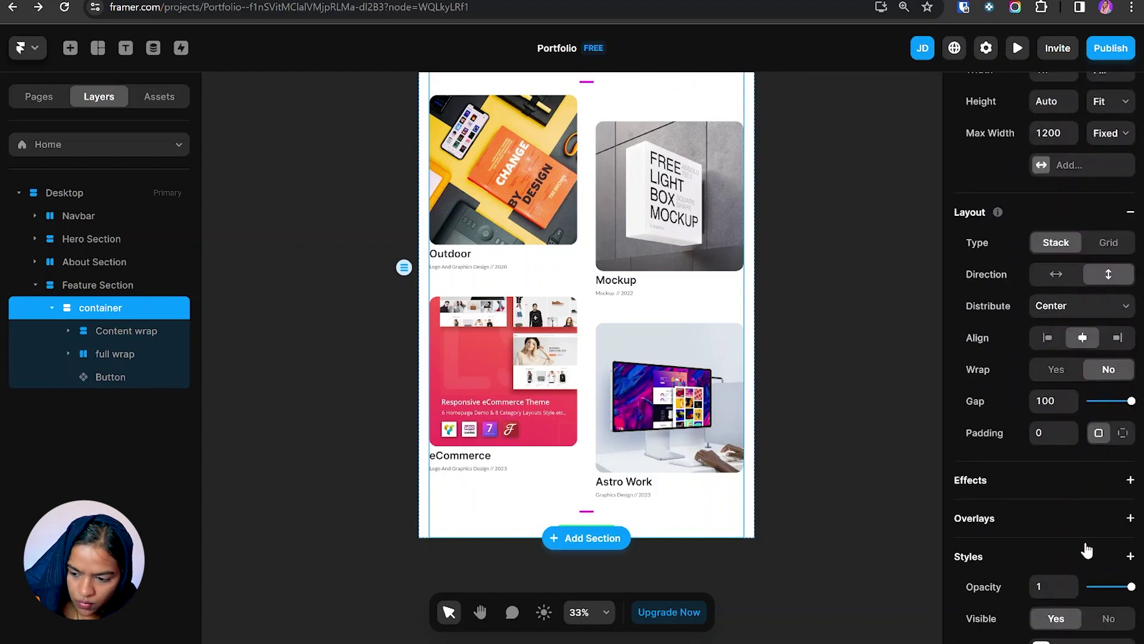